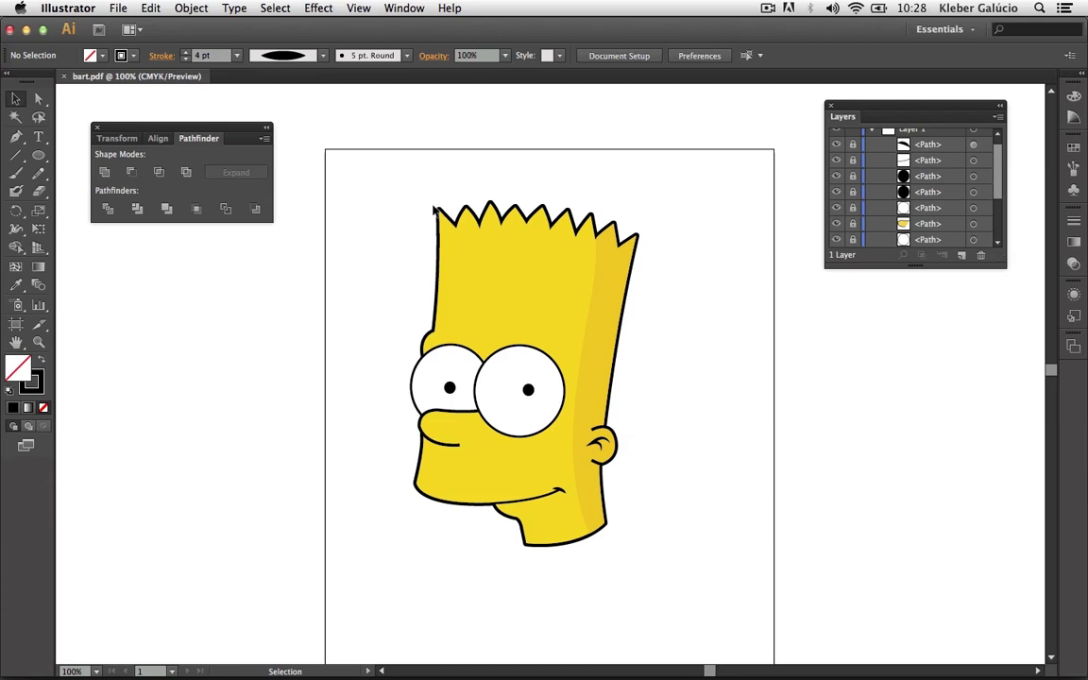
Step: Start exporting the artwork as a TIFF file named bart.tif in the Transferências folder
left_click(118, 8)
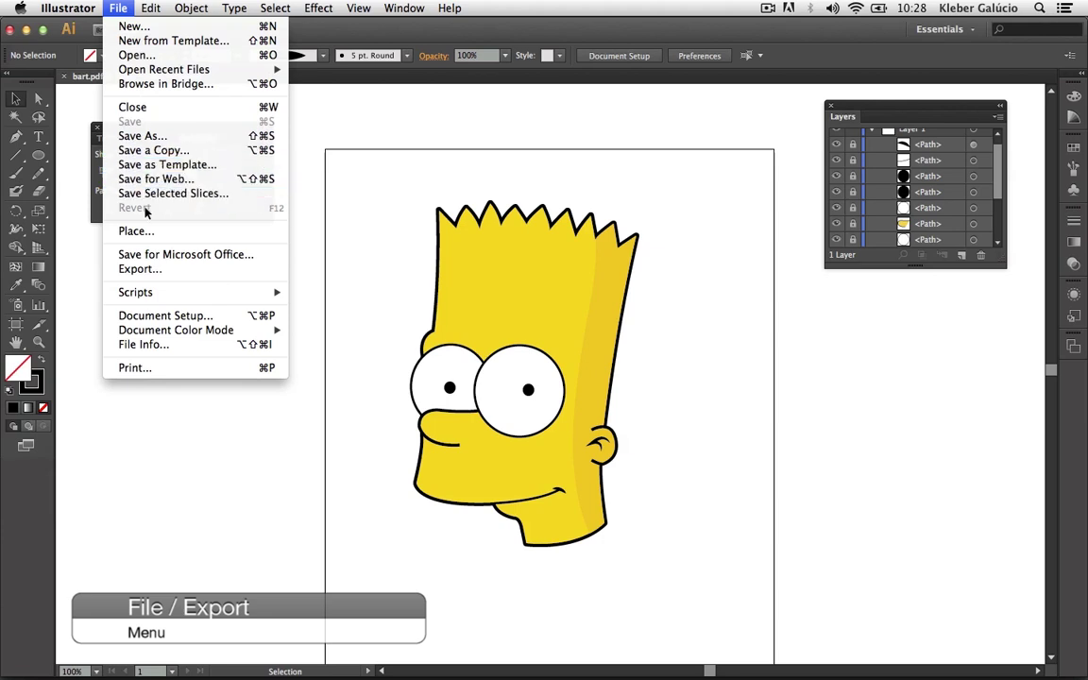
left_click(156, 273)
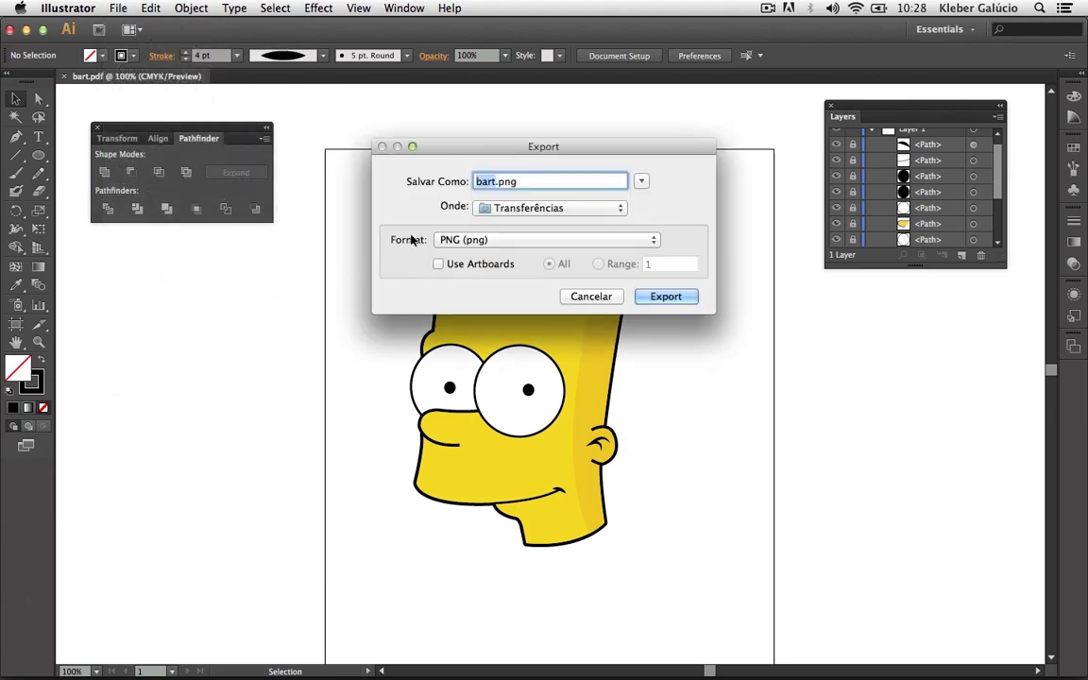
left_click_drag(501, 151, 227, 84)
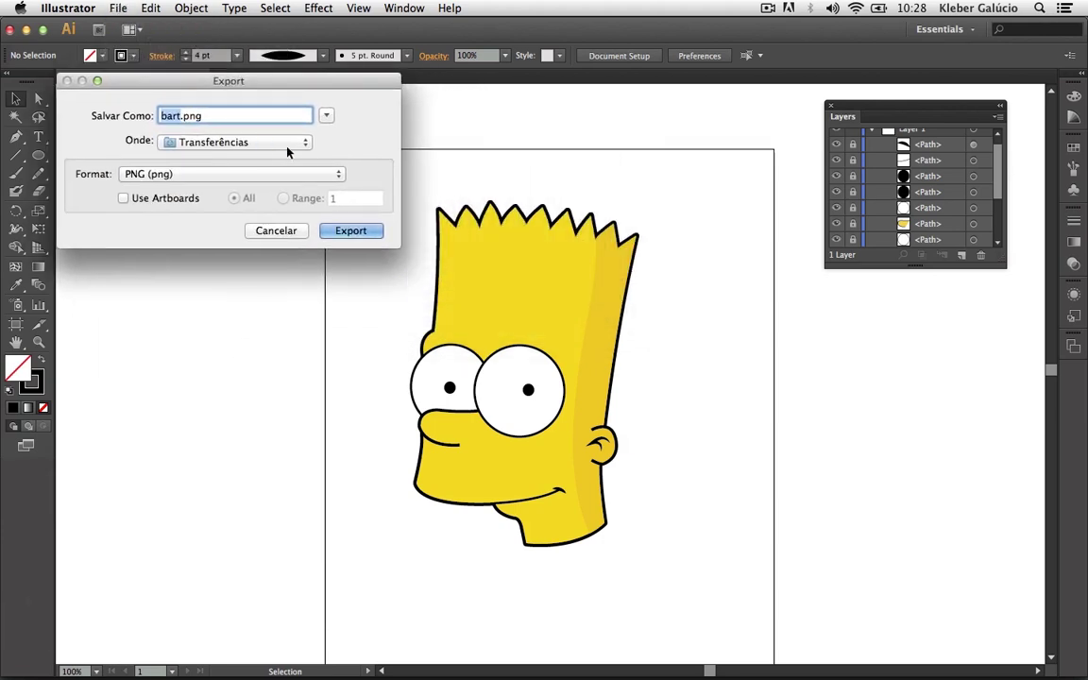
left_click(336, 174)
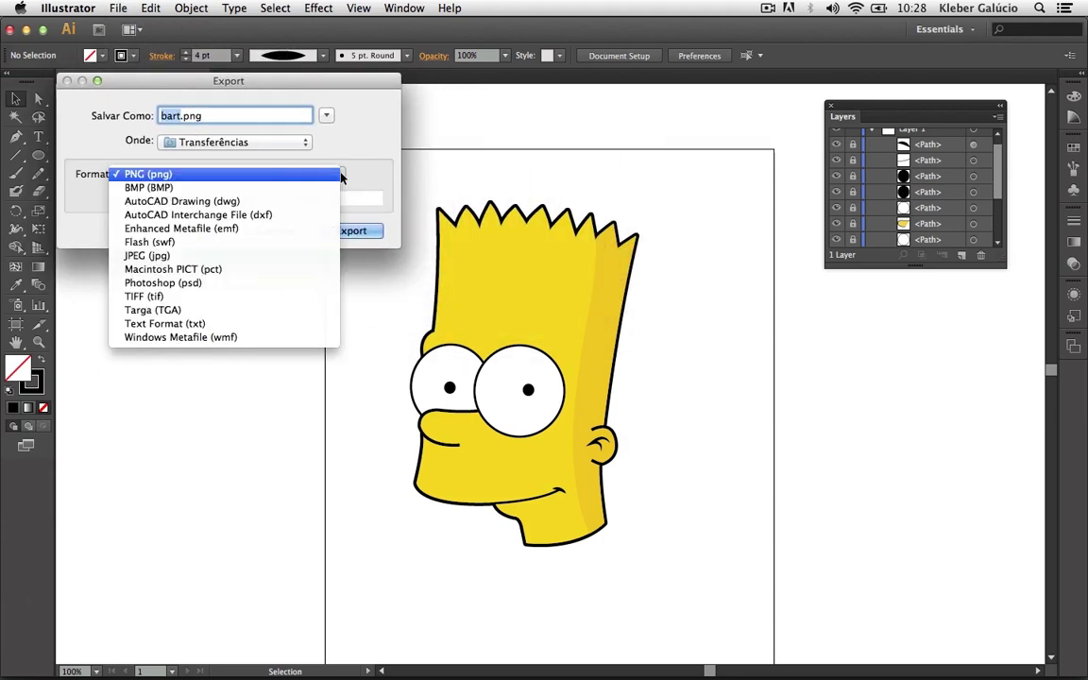
left_click(186, 298)
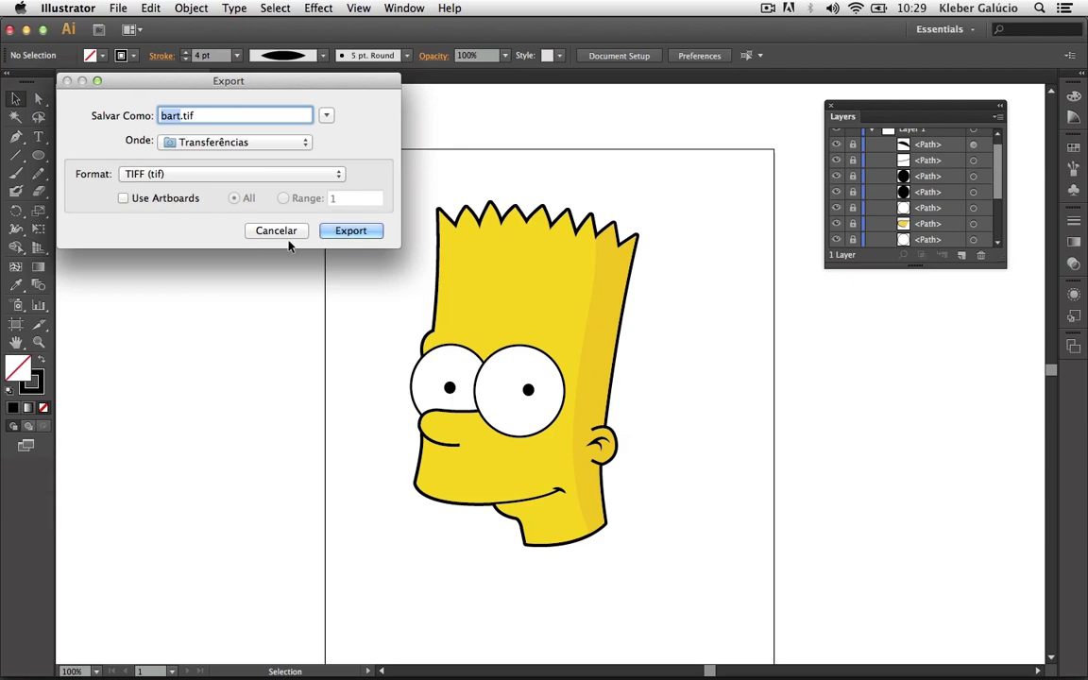
left_click(350, 232)
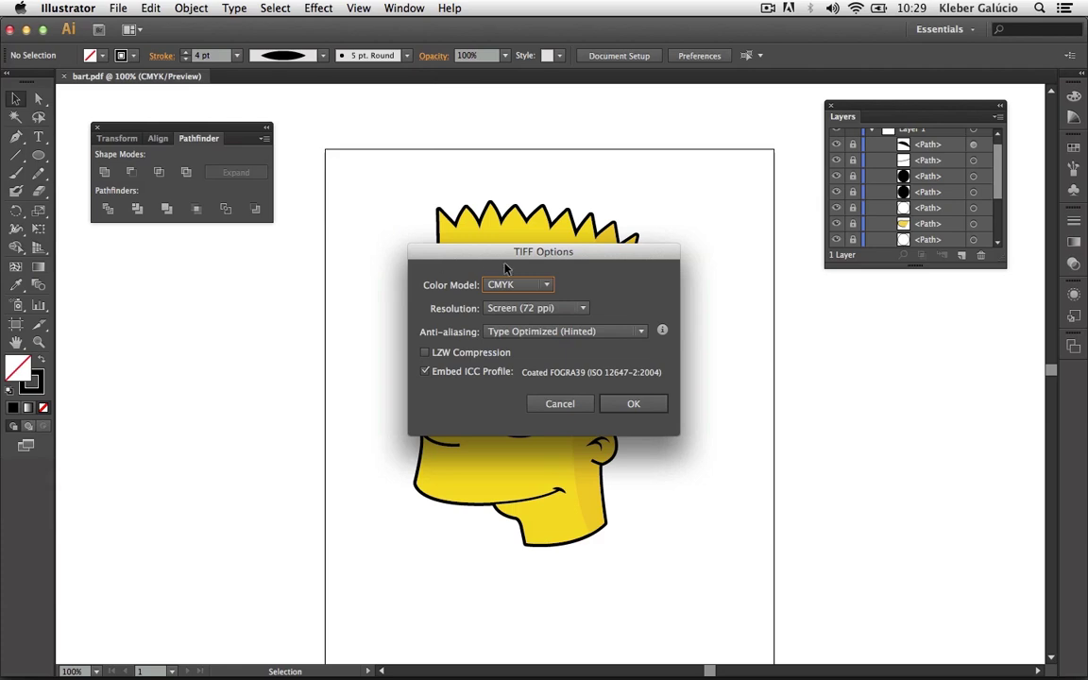
Step: Set the TIFF resolution to High (300 ppi) with the CMYK color model and complete the export
left_click_drag(506, 268, 214, 227)
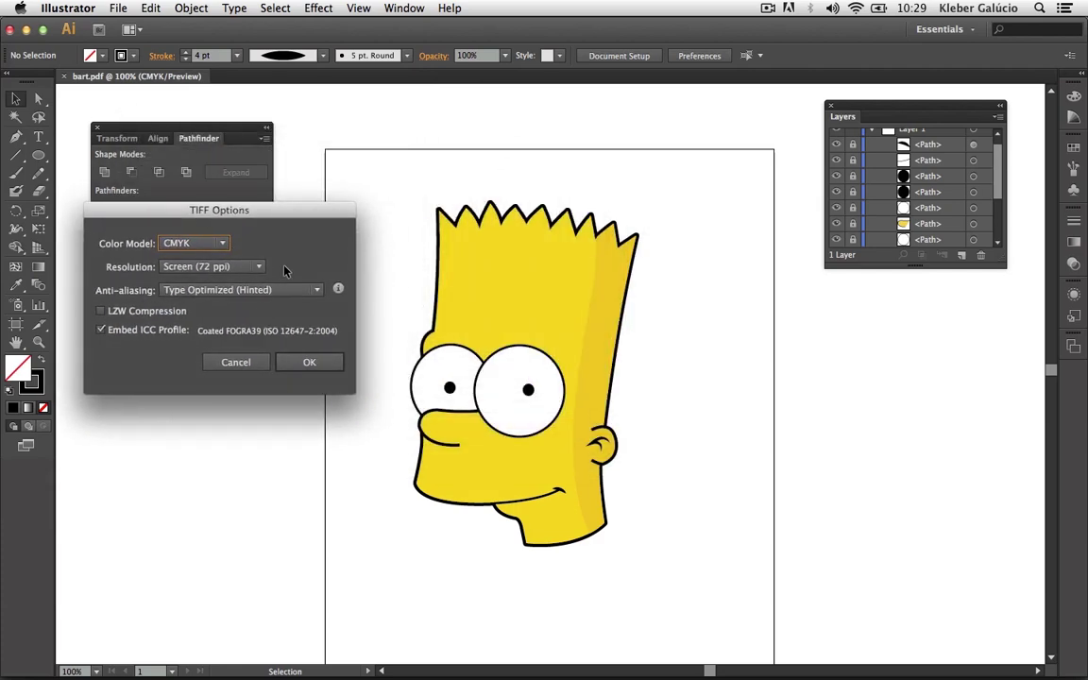
left_click(259, 268)
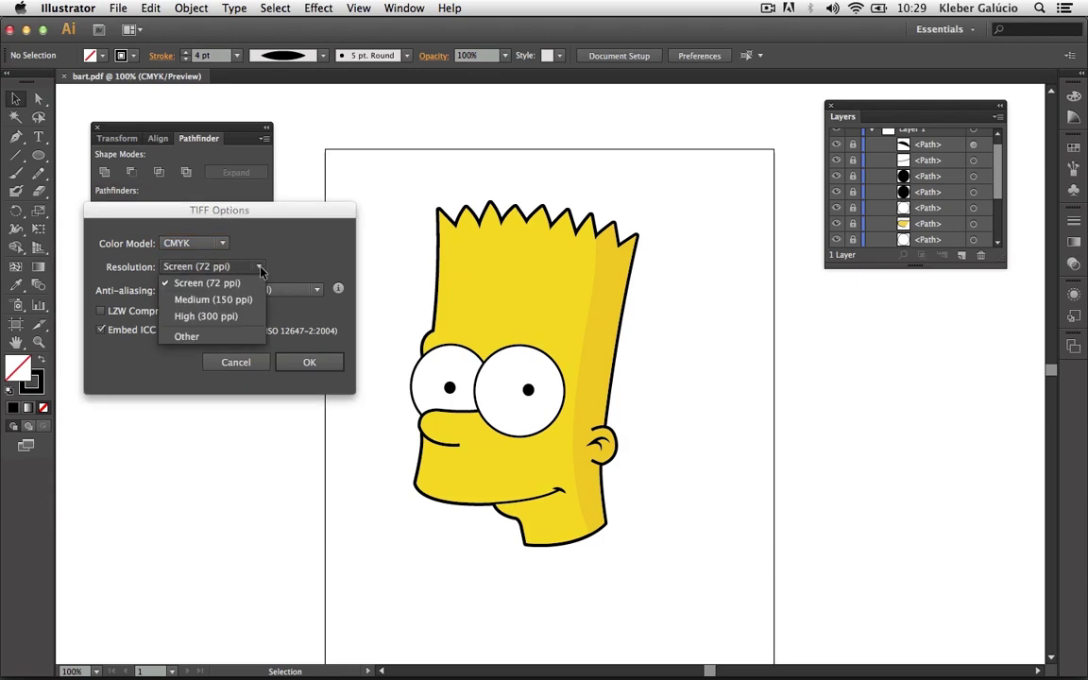
left_click(211, 321)
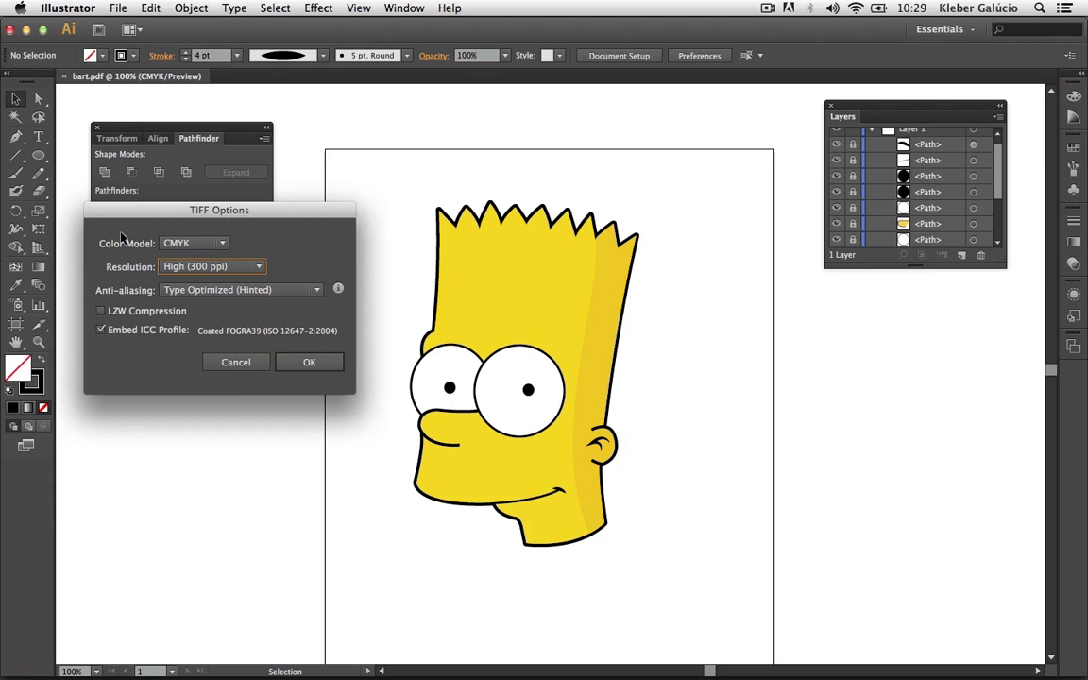
left_click(224, 245)
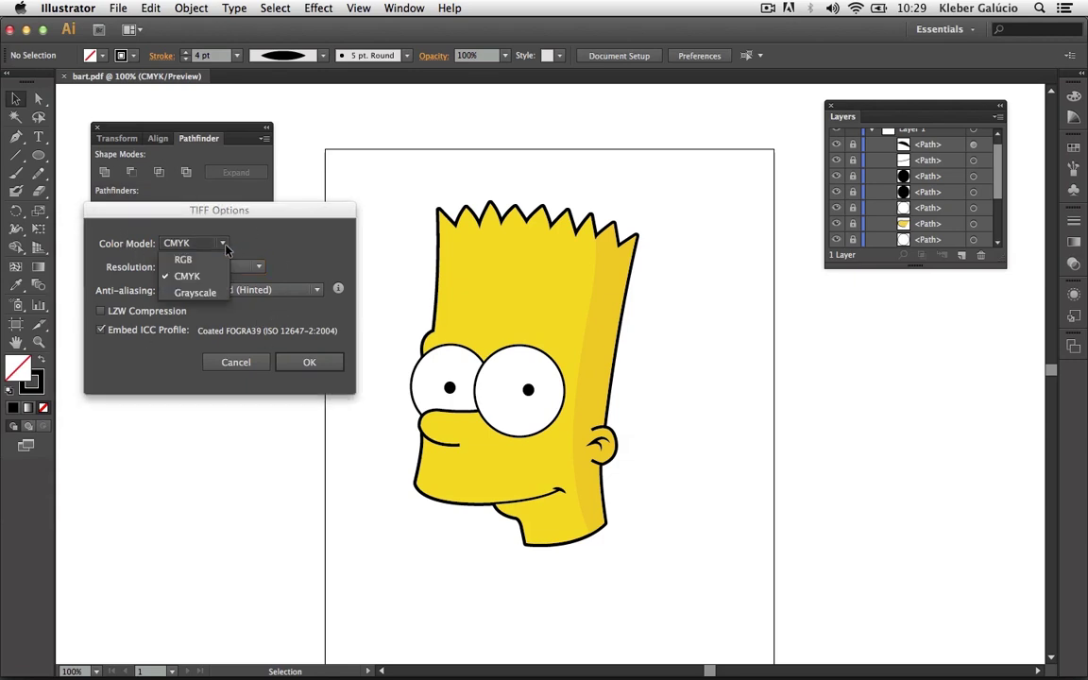
left_click(226, 246)
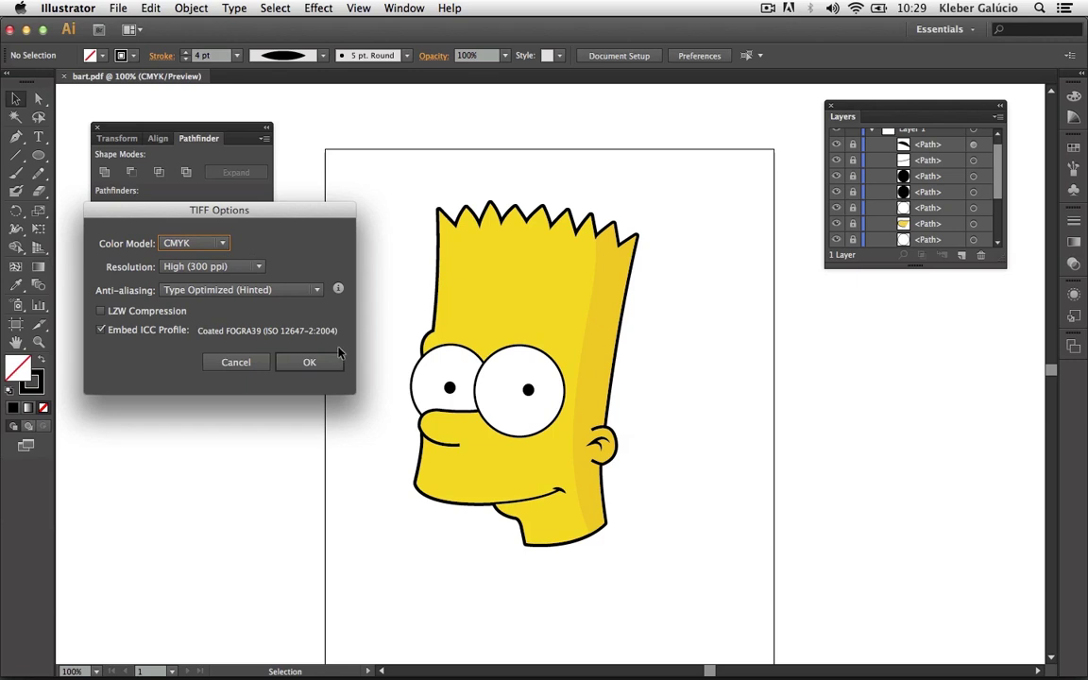
left_click(319, 363)
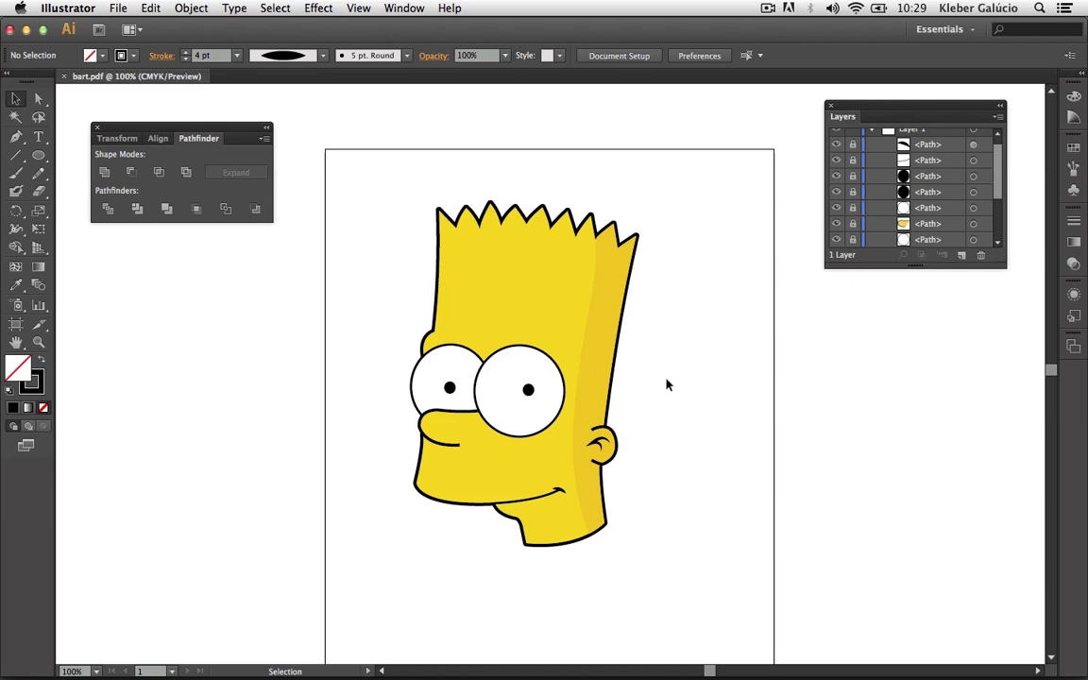
Step: Start exporting the artwork as a PNG file named bart2 in the Transferências folder, without replacing the existing file
left_click(118, 9)
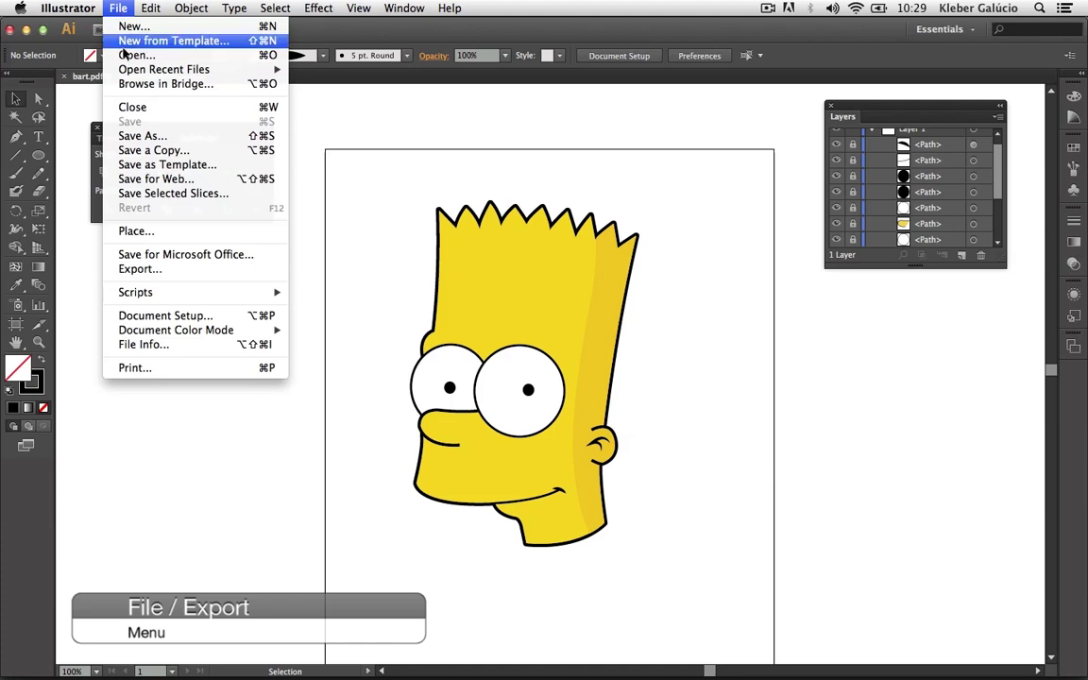
left_click(149, 270)
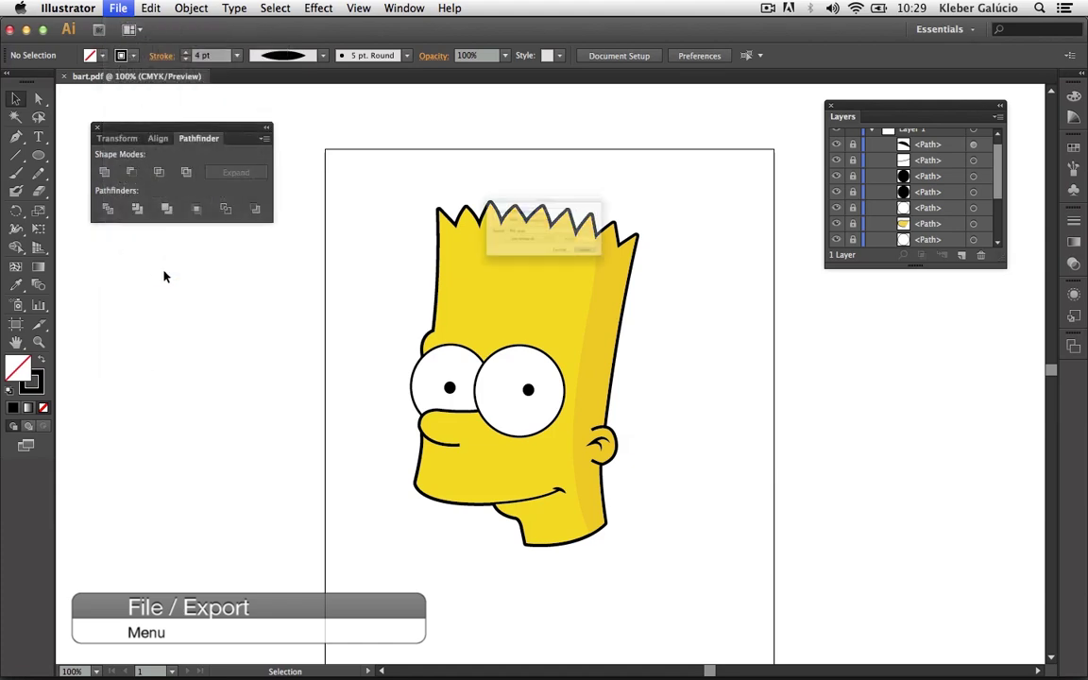
left_click_drag(463, 151, 161, 121)
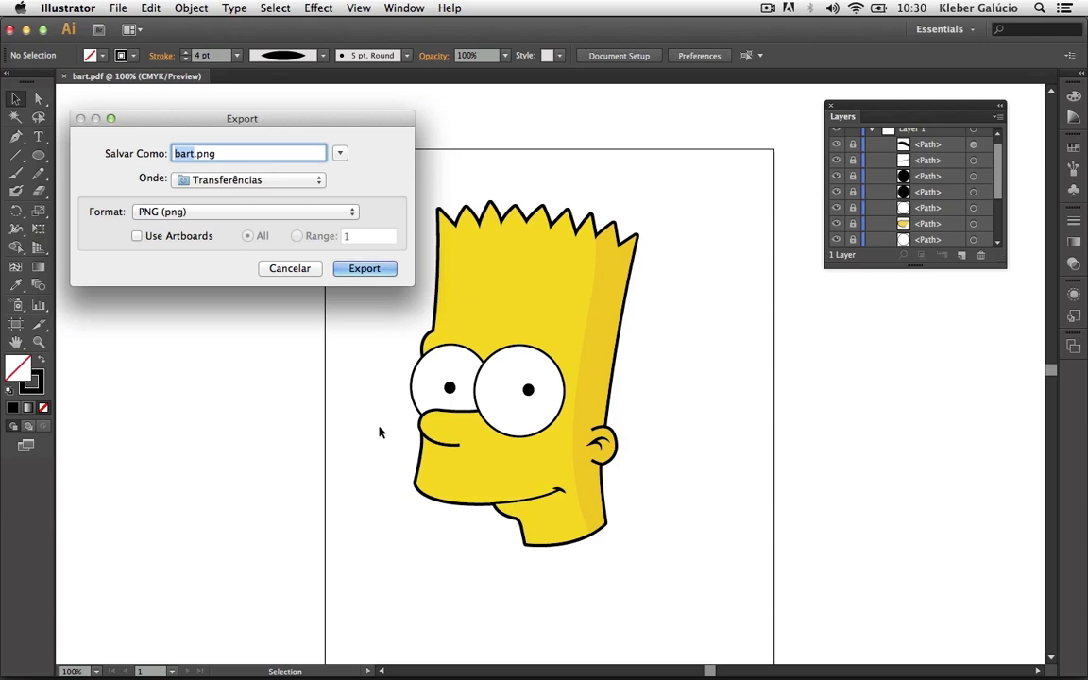
left_click(364, 267)
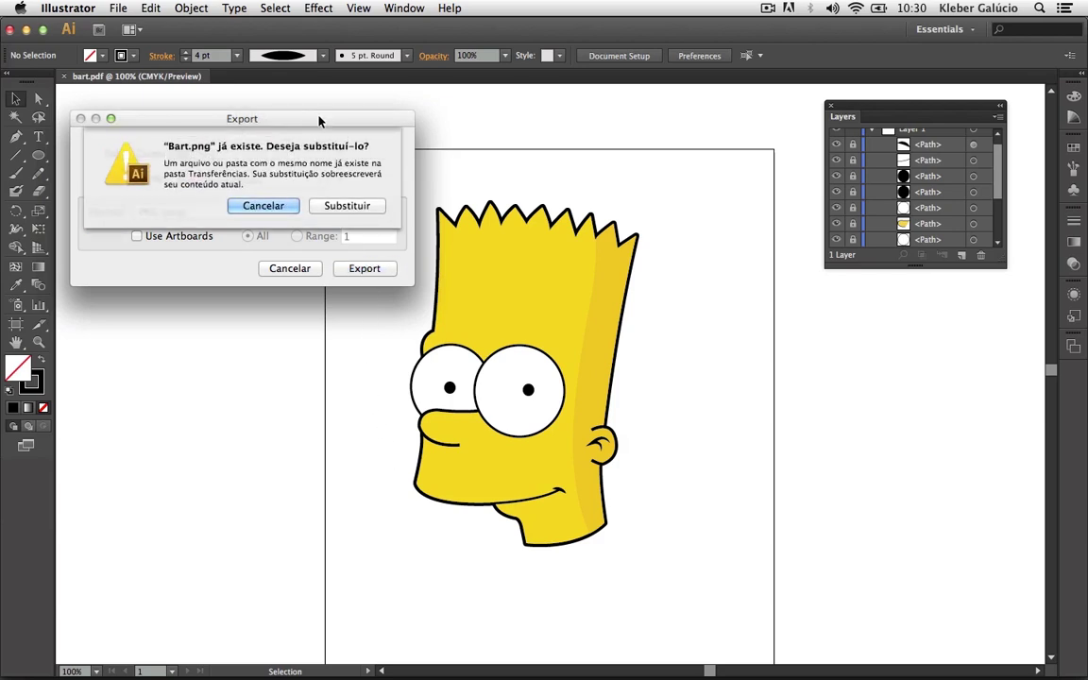
left_click(280, 207)
double_click(177, 153)
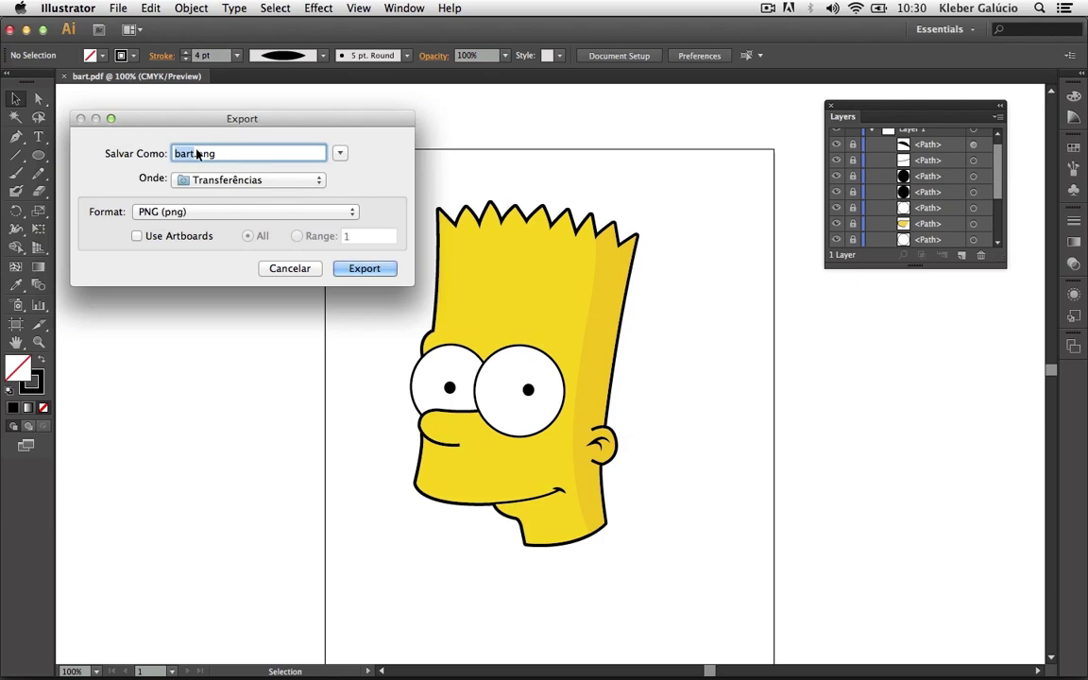
type("bart2")
left_click(367, 268)
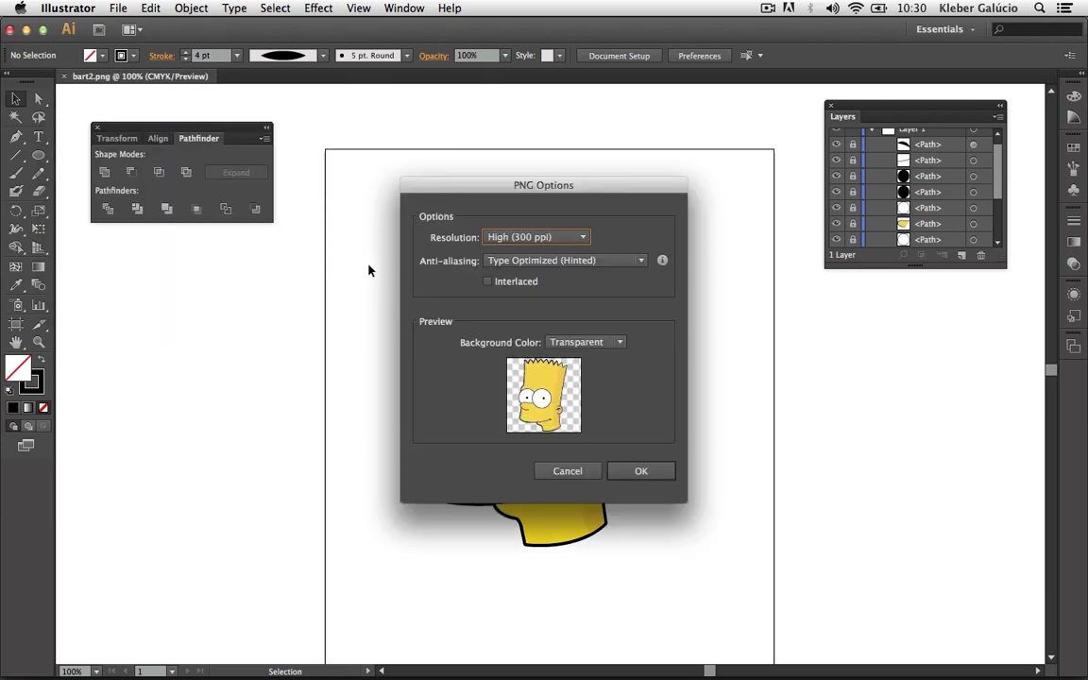
Step: Set the PNG resolution to Screen (72 ppi) with a transparent background and complete the export
left_click_drag(477, 193, 164, 127)
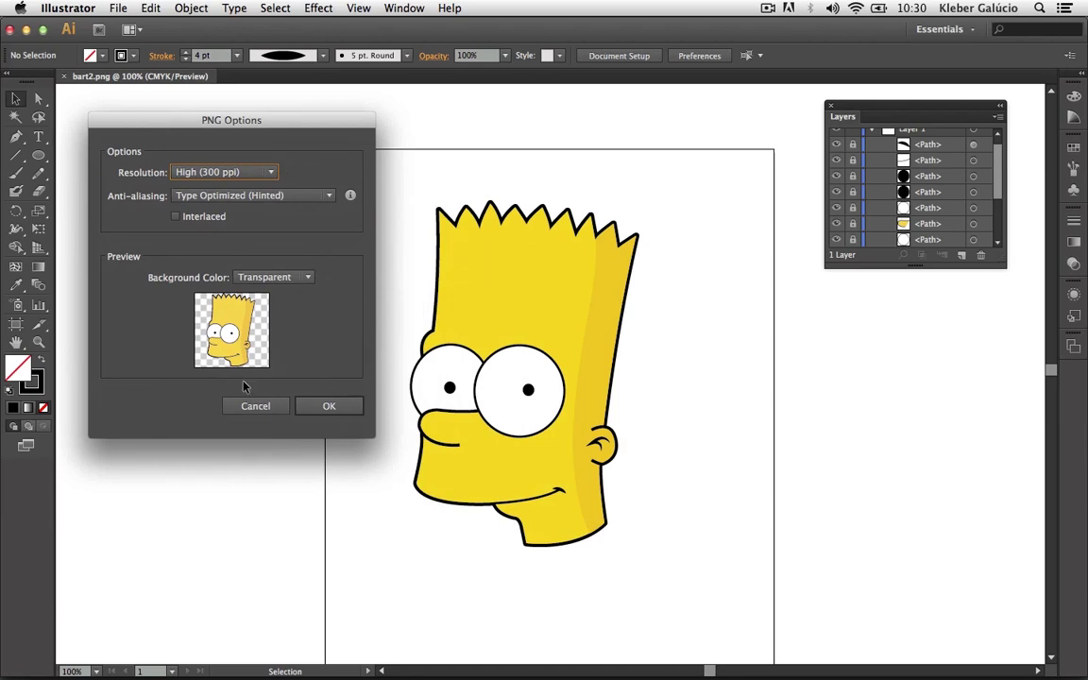
left_click(306, 278)
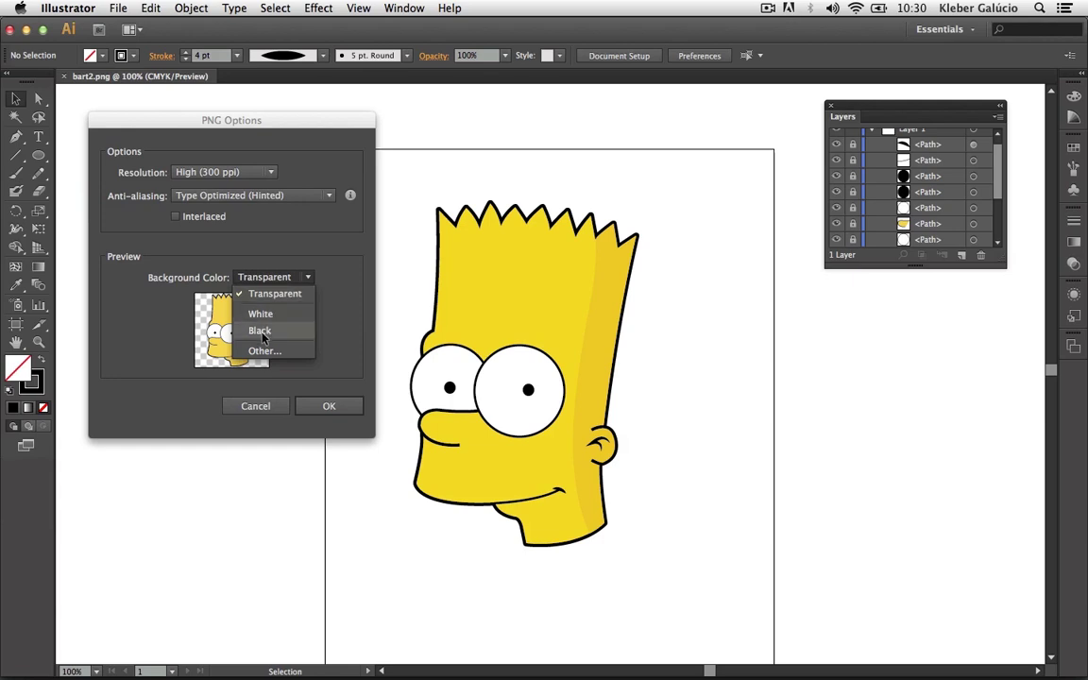
left_click(357, 319)
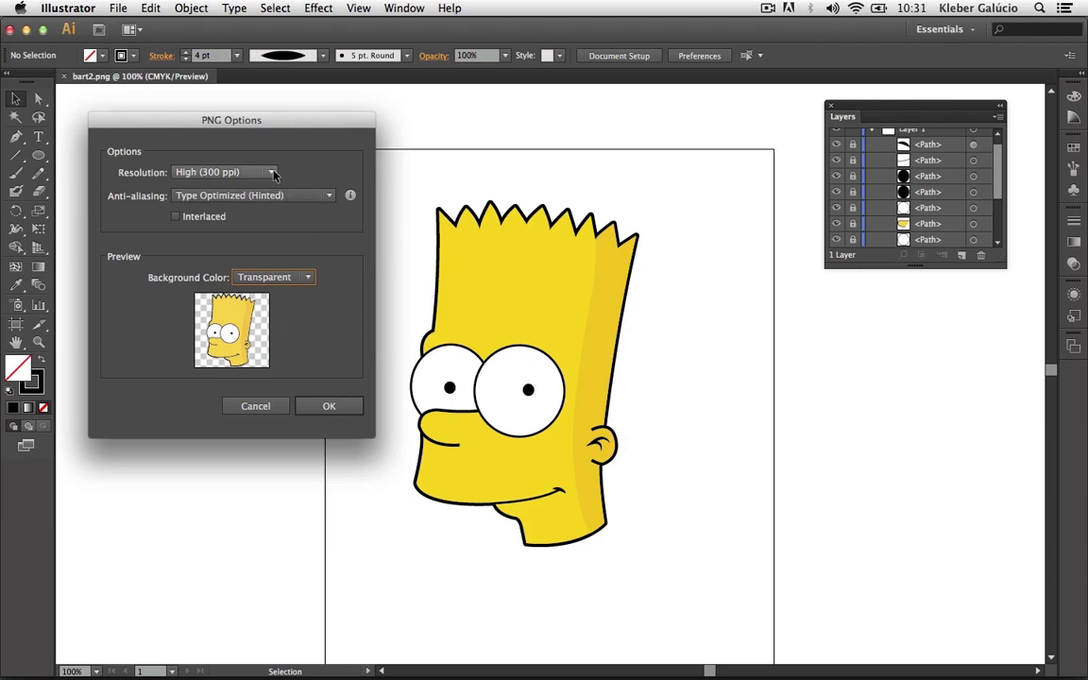
left_click(272, 175)
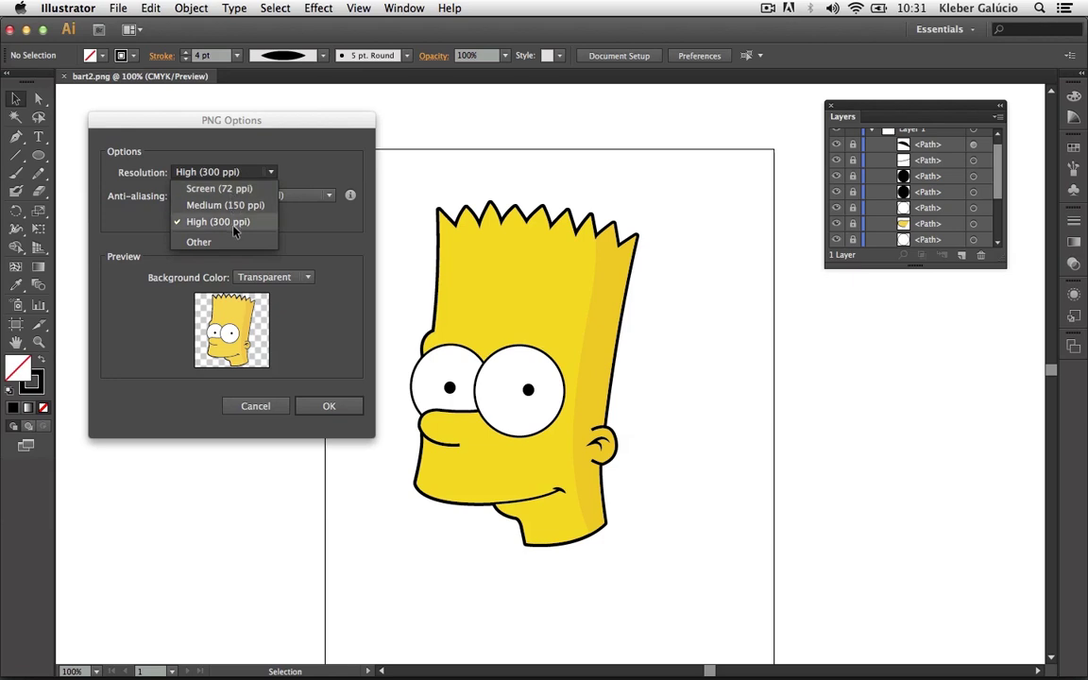
left_click(213, 192)
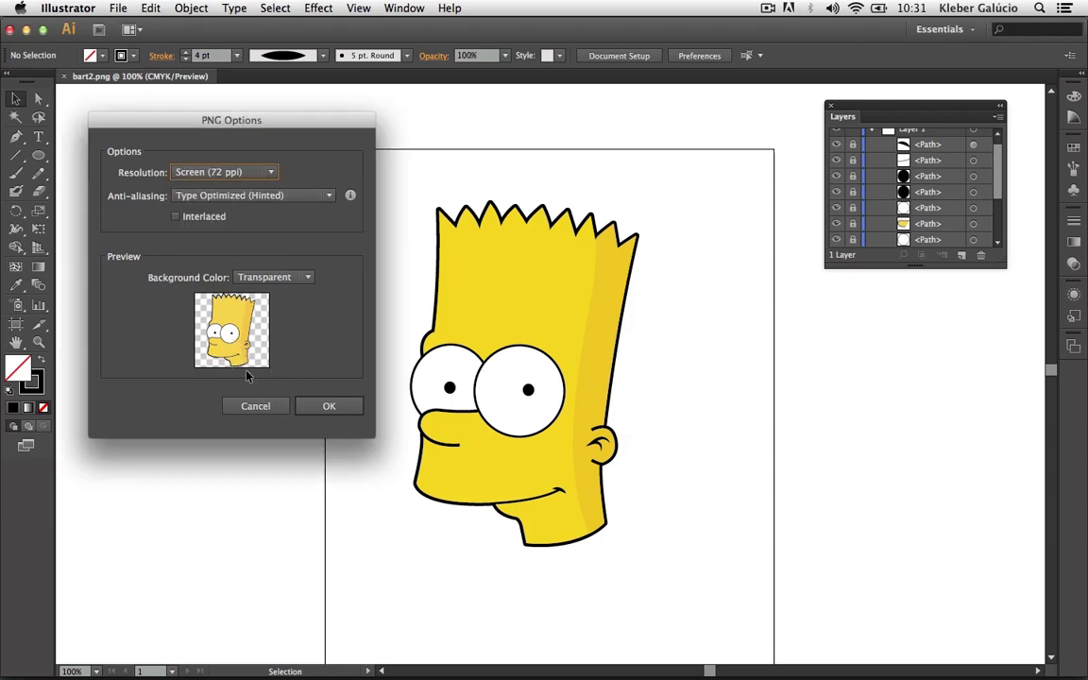
left_click(337, 411)
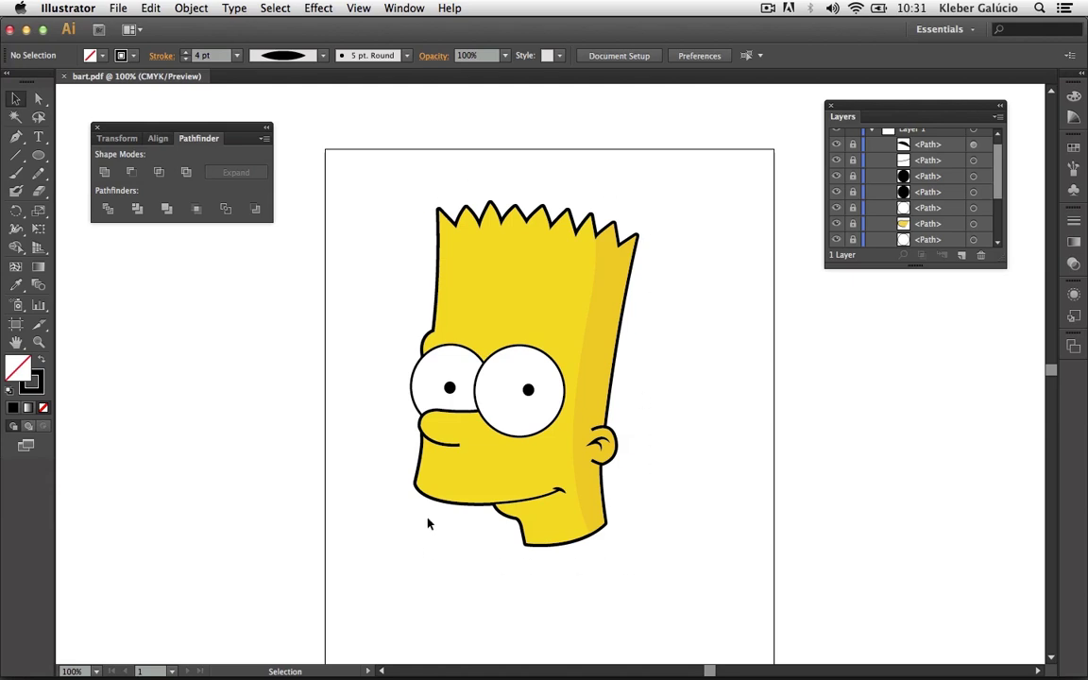
Step: Start exporting the artwork as a JPEG file named bart.jpg in the Transferências folder
left_click(118, 9)
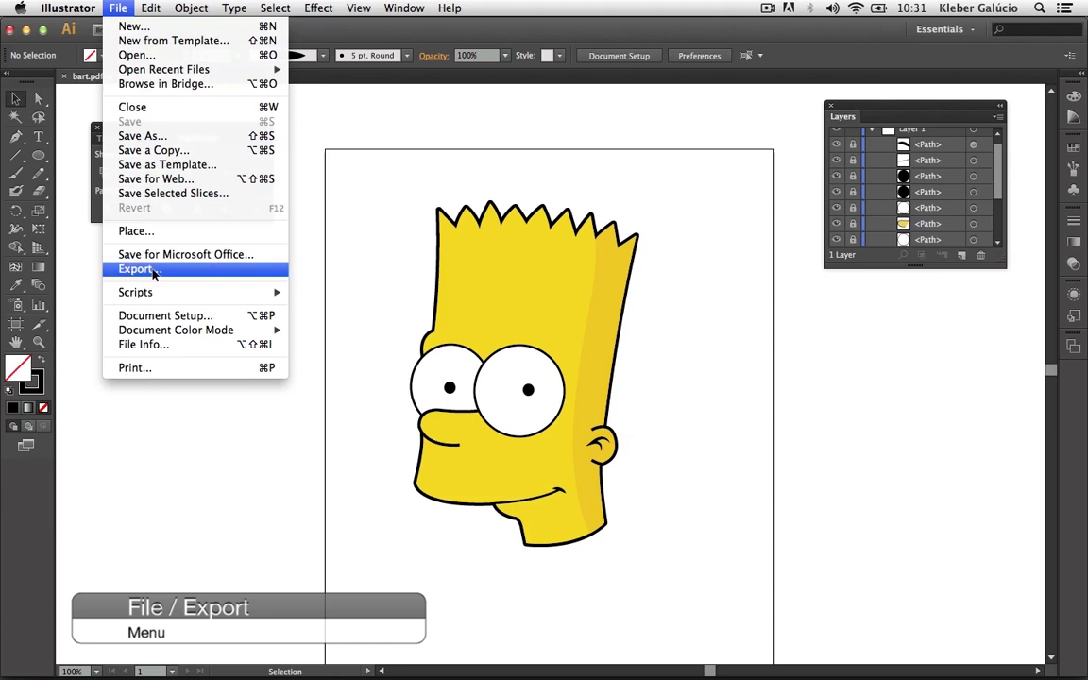
left_click(140, 268)
left_click_drag(504, 151, 174, 238)
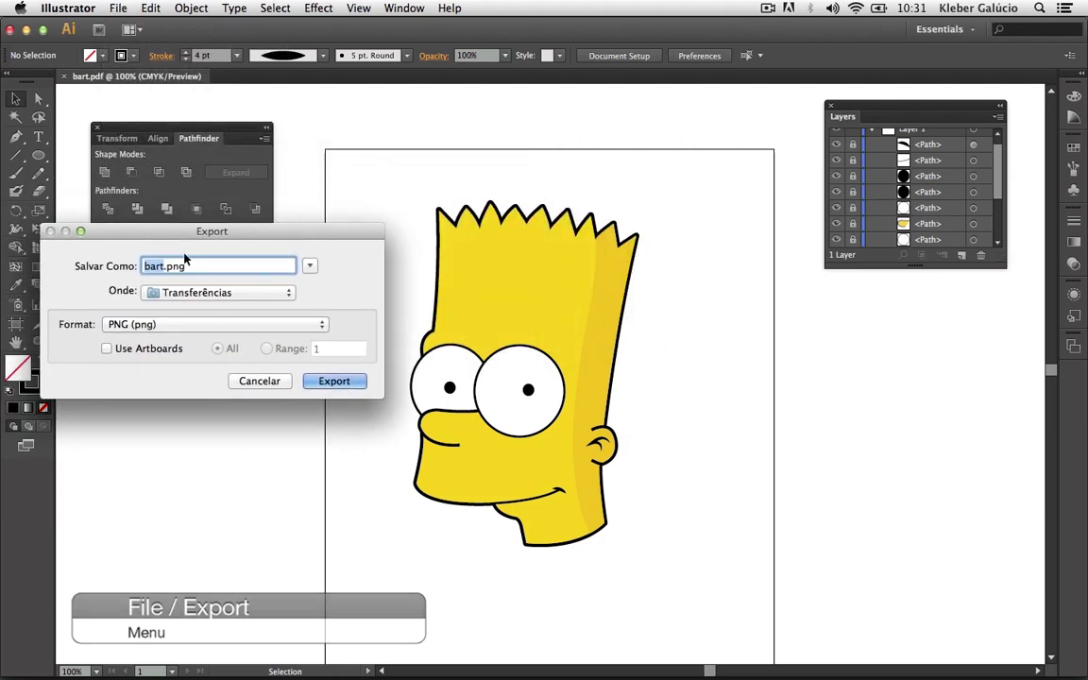
left_click(315, 324)
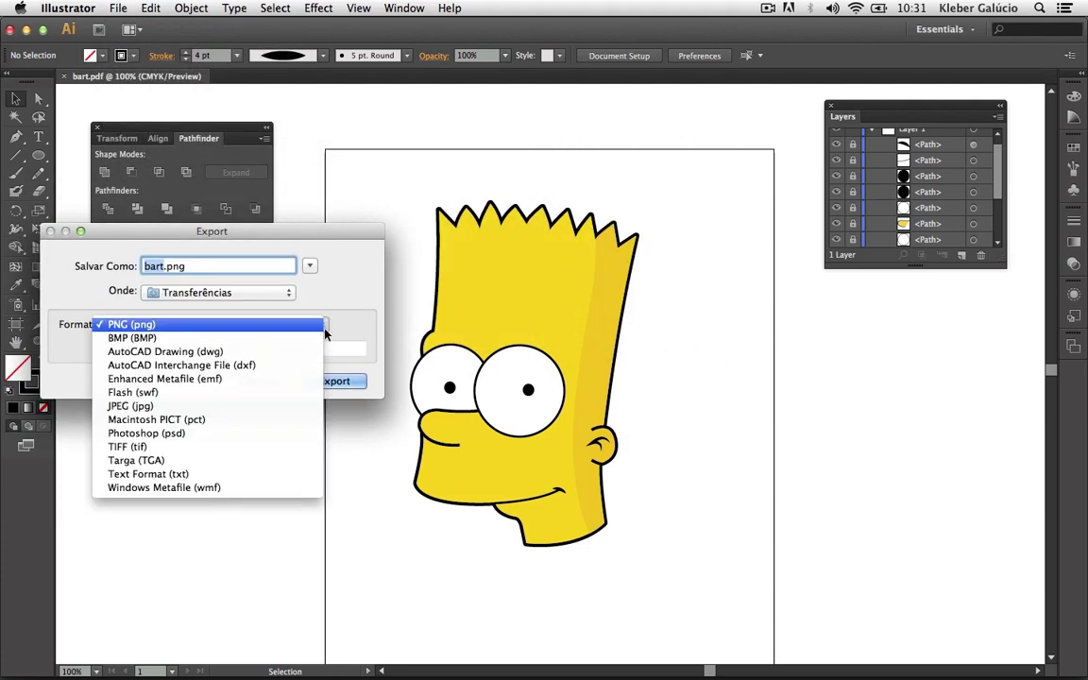
left_click(155, 408)
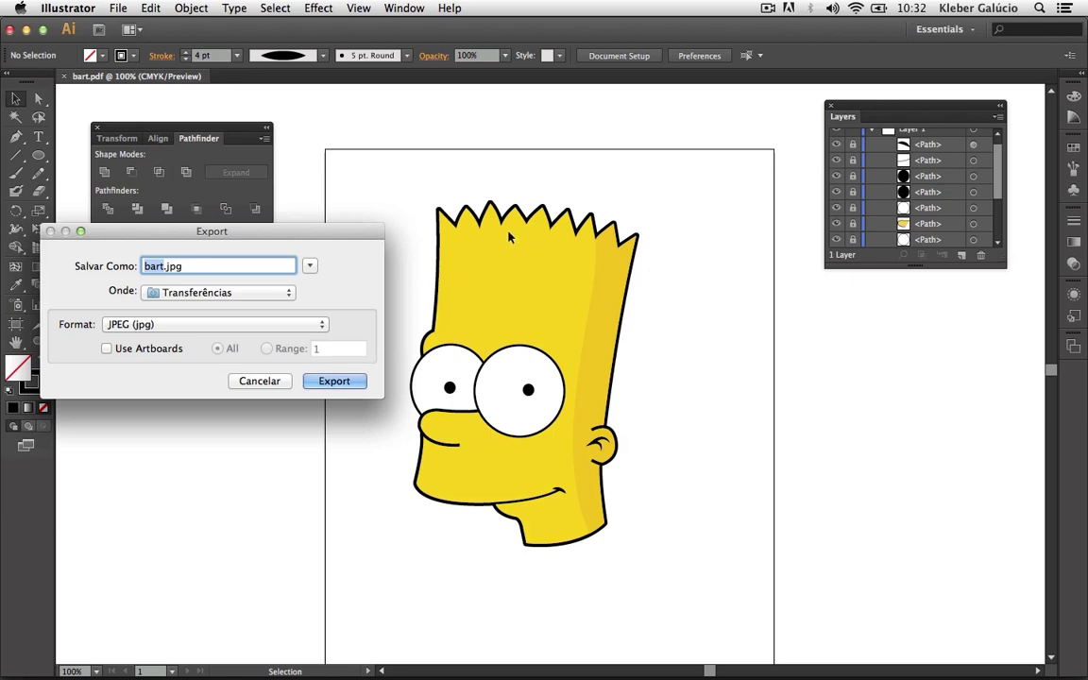
left_click(313, 380)
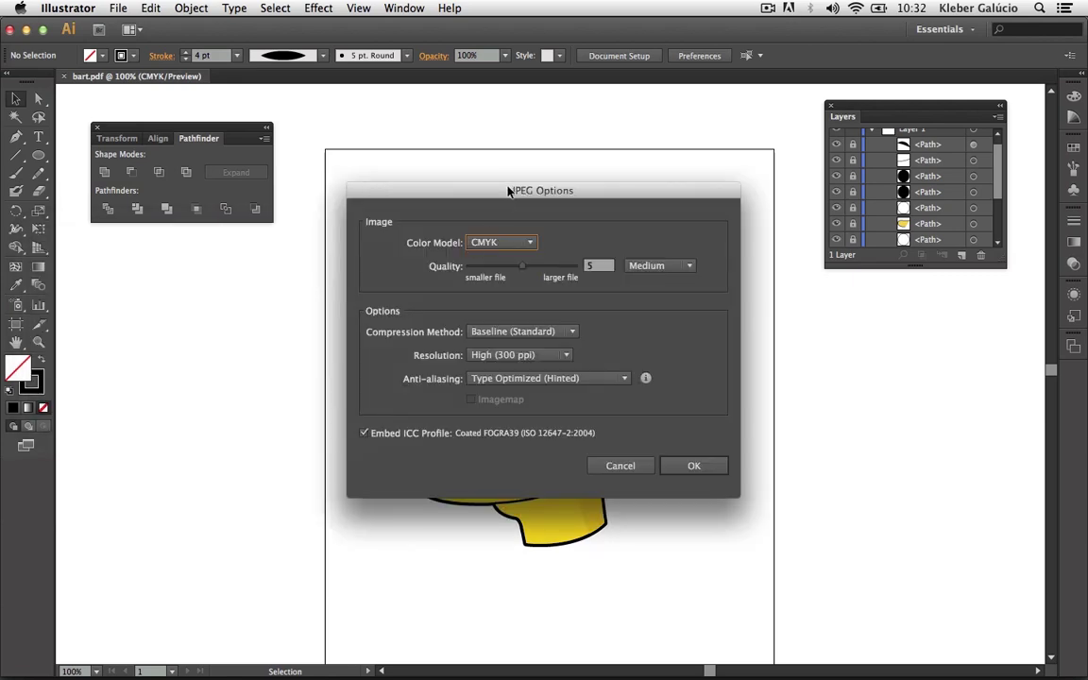
Step: Set the JPEG to the RGB color model, quality 7 (High) and Screen (72 ppi) resolution, and complete the export
left_click_drag(507, 191, 179, 66)
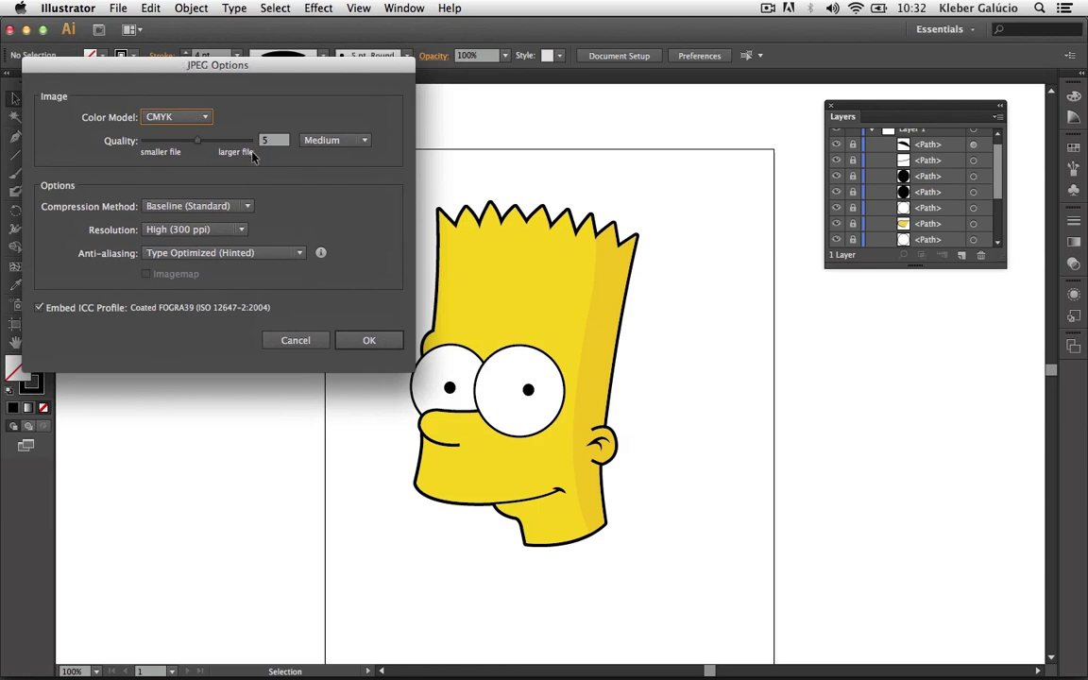
left_click(207, 123)
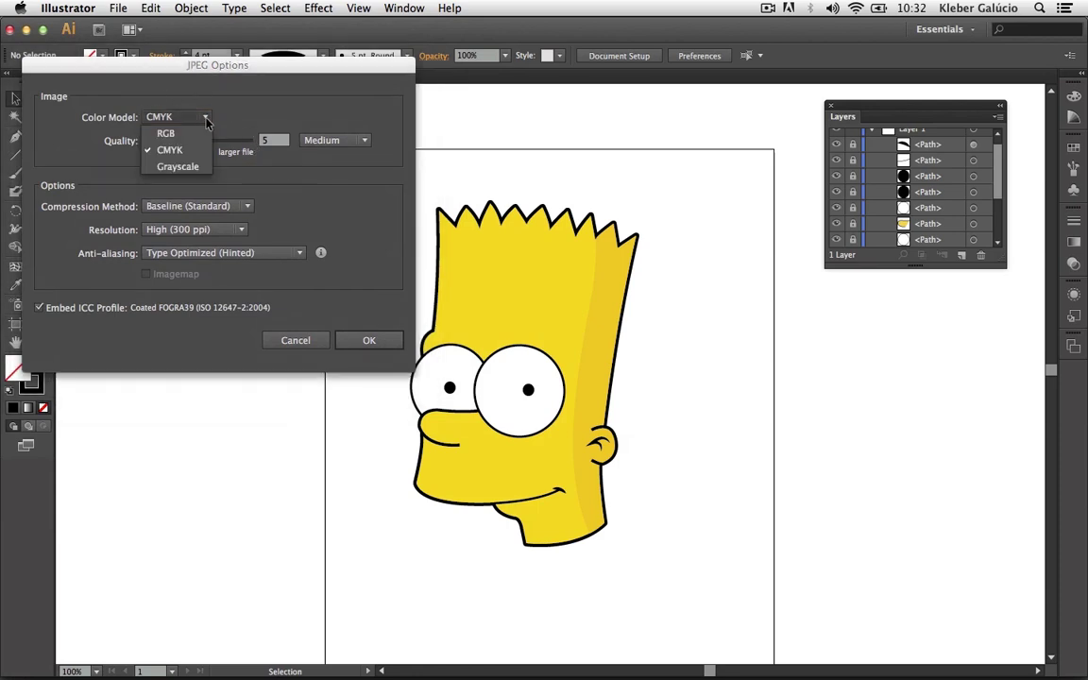
left_click(170, 129)
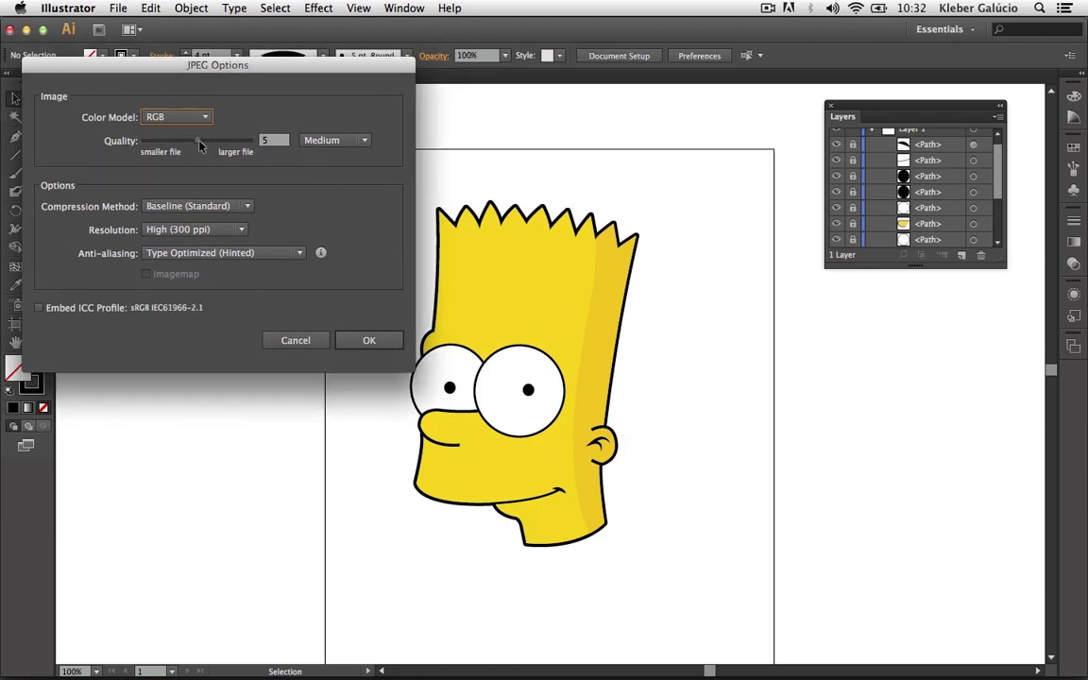
left_click_drag(197, 141, 219, 147)
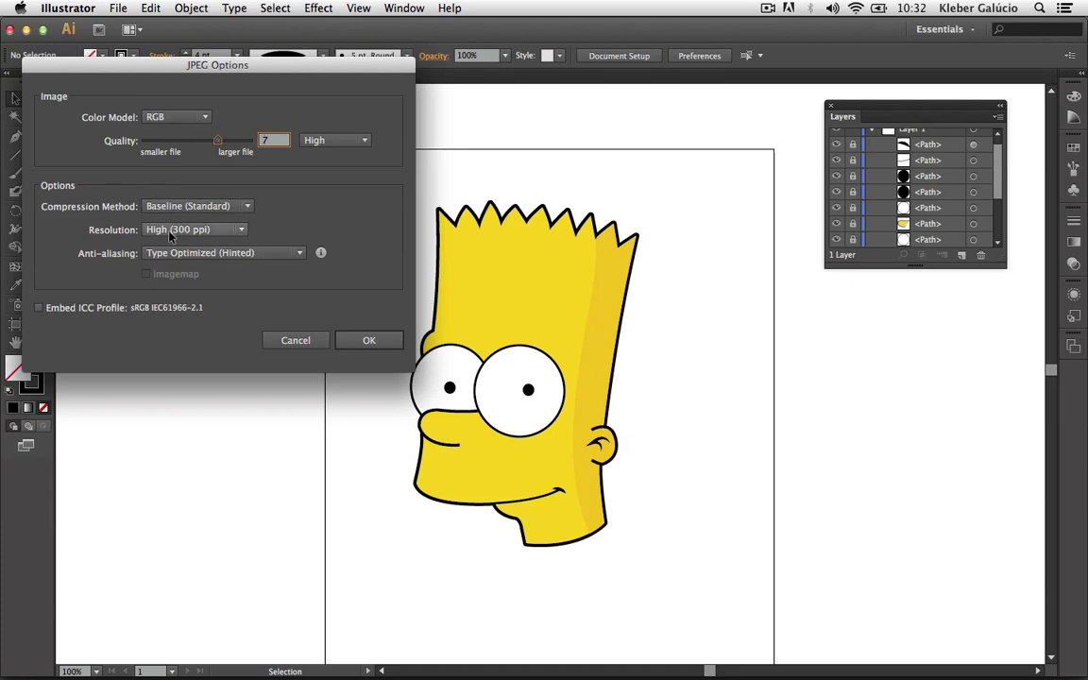
left_click(243, 230)
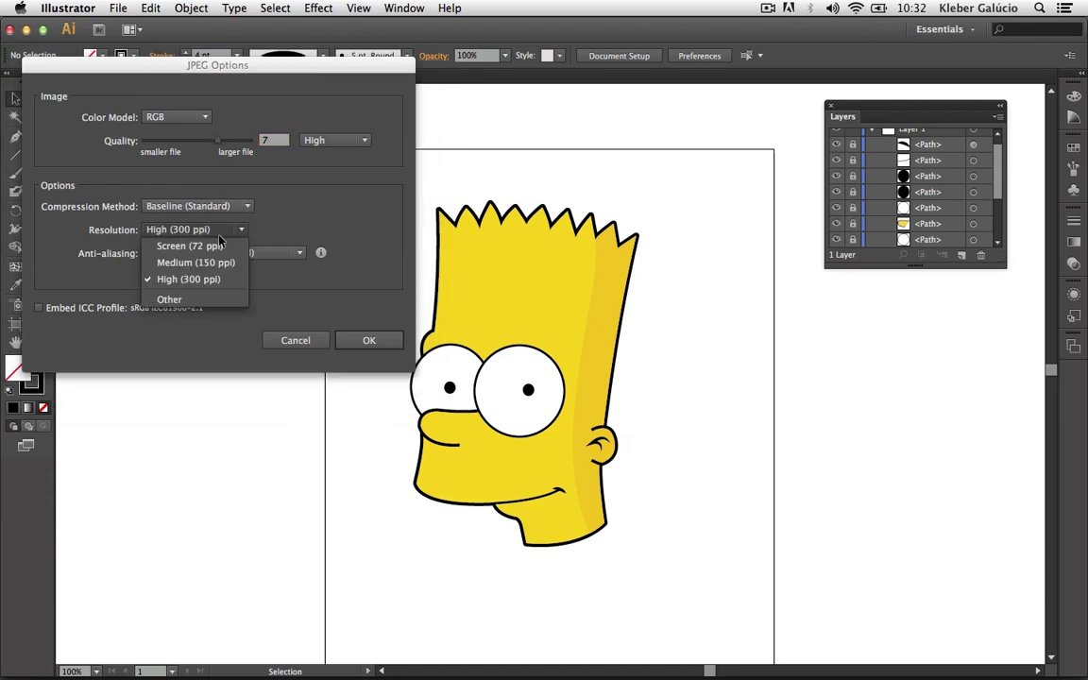
left_click(227, 246)
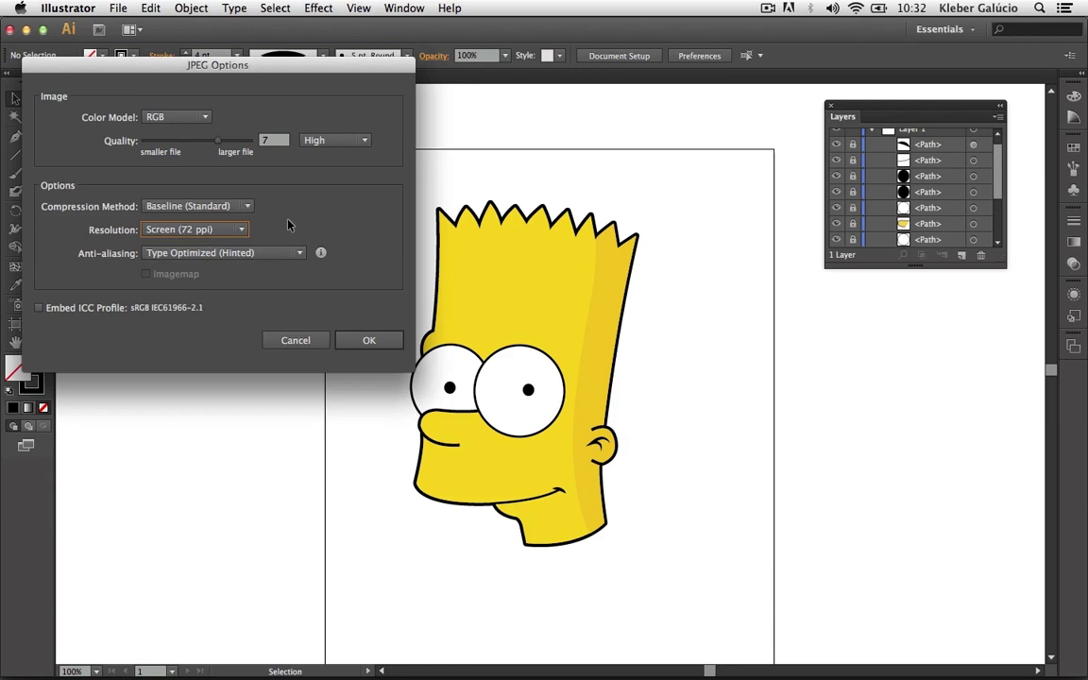
left_click(368, 341)
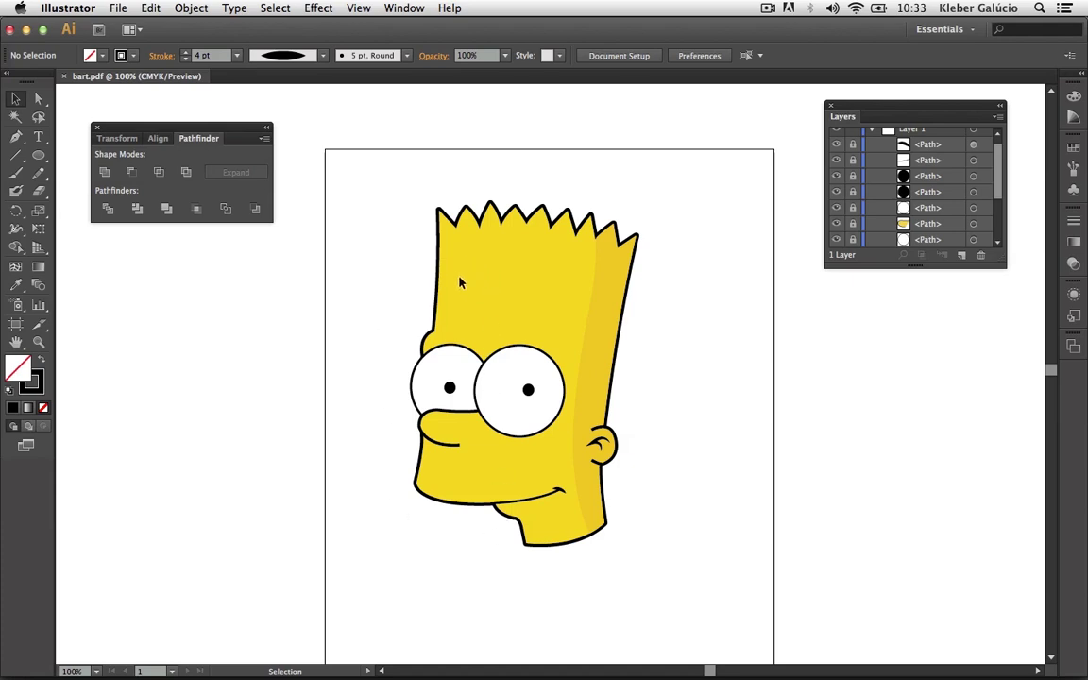
Step: Open the artwork in Save for Web and apply the GIF 128 Dithered preset
left_click(119, 8)
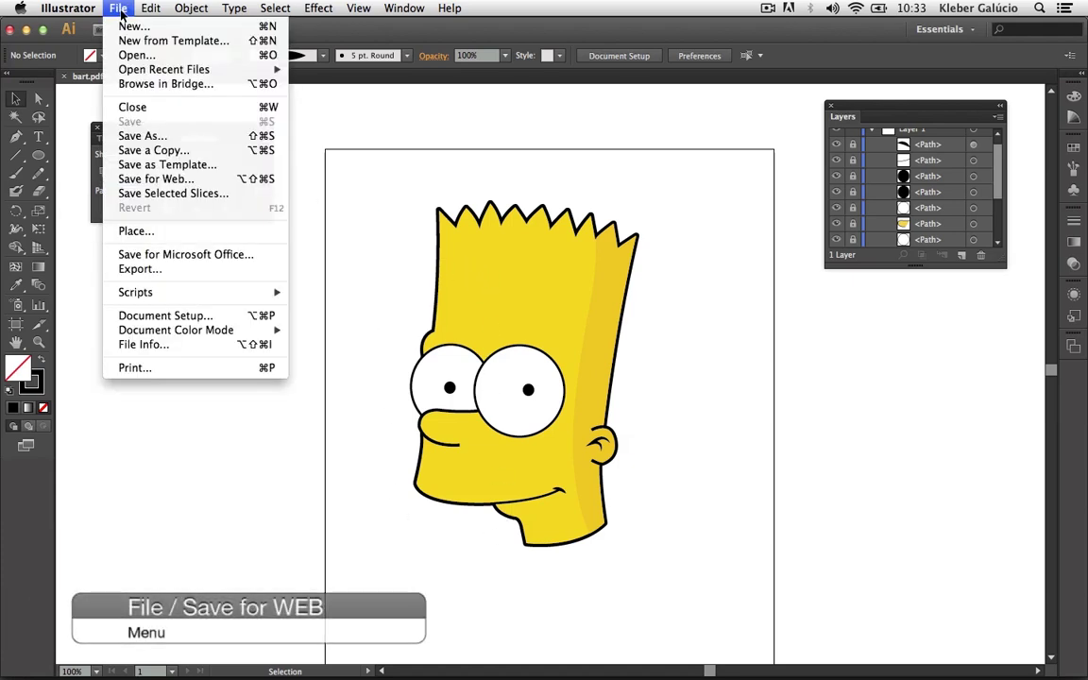
left_click(159, 178)
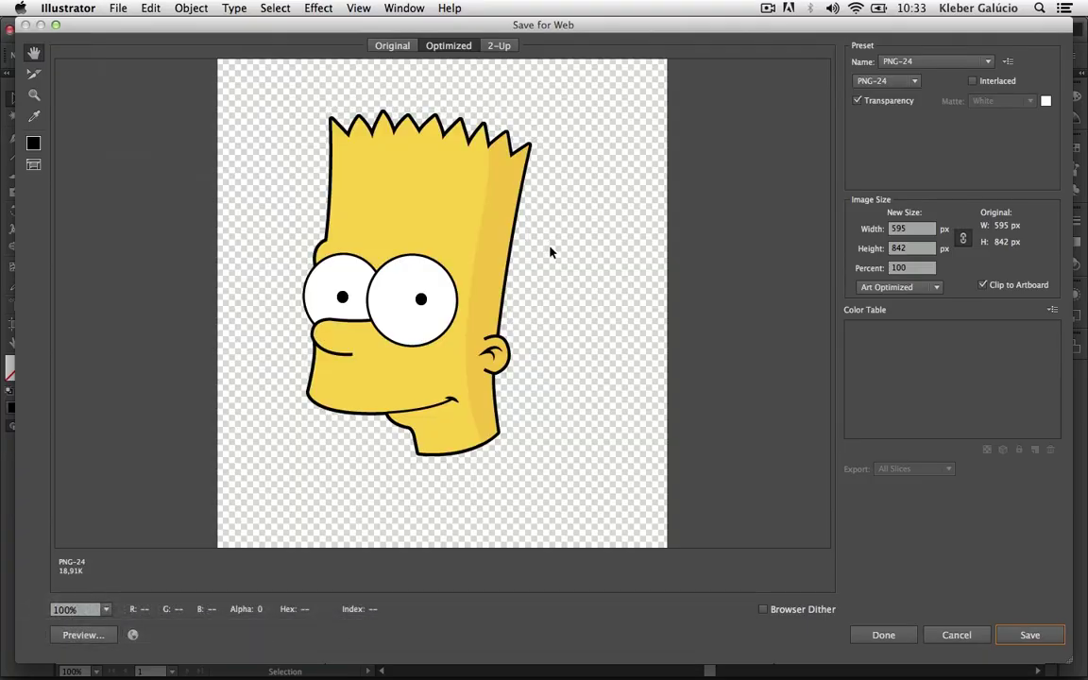
left_click(914, 63)
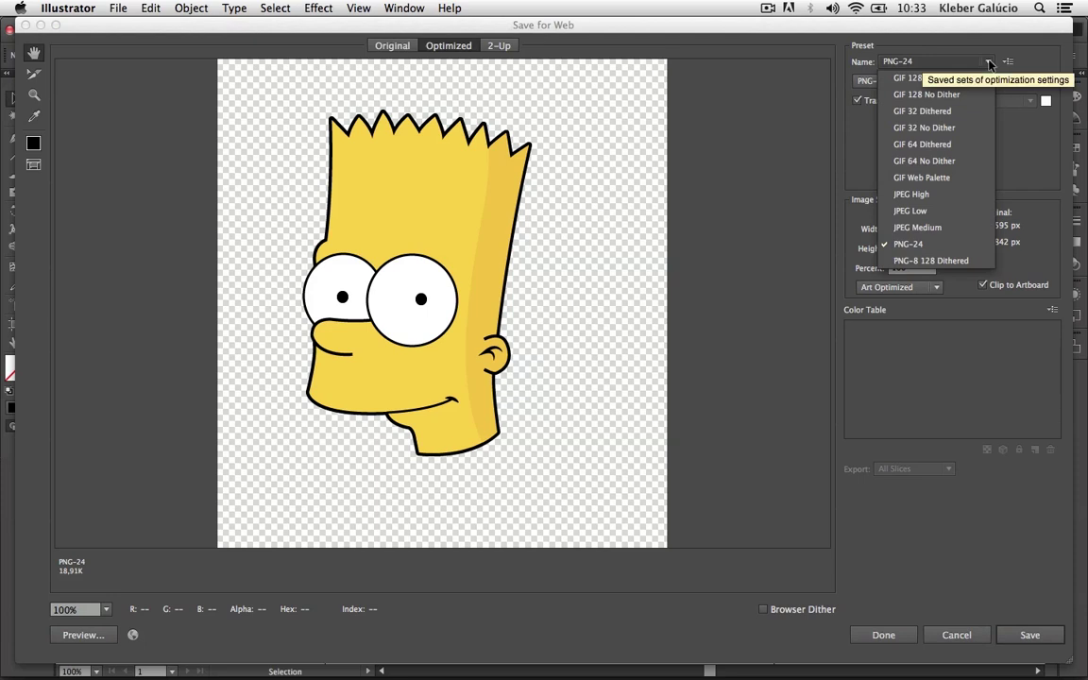
left_click(921, 81)
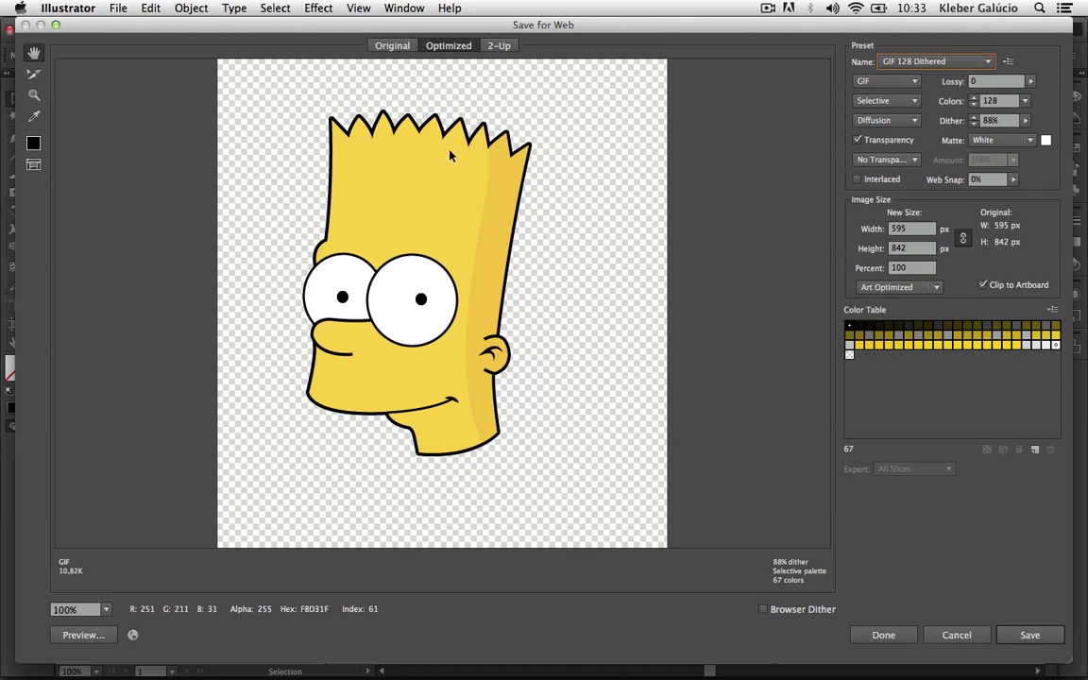
Step: Raise the GIF's color count to 256 and its dither to 100%
left_click(1024, 100)
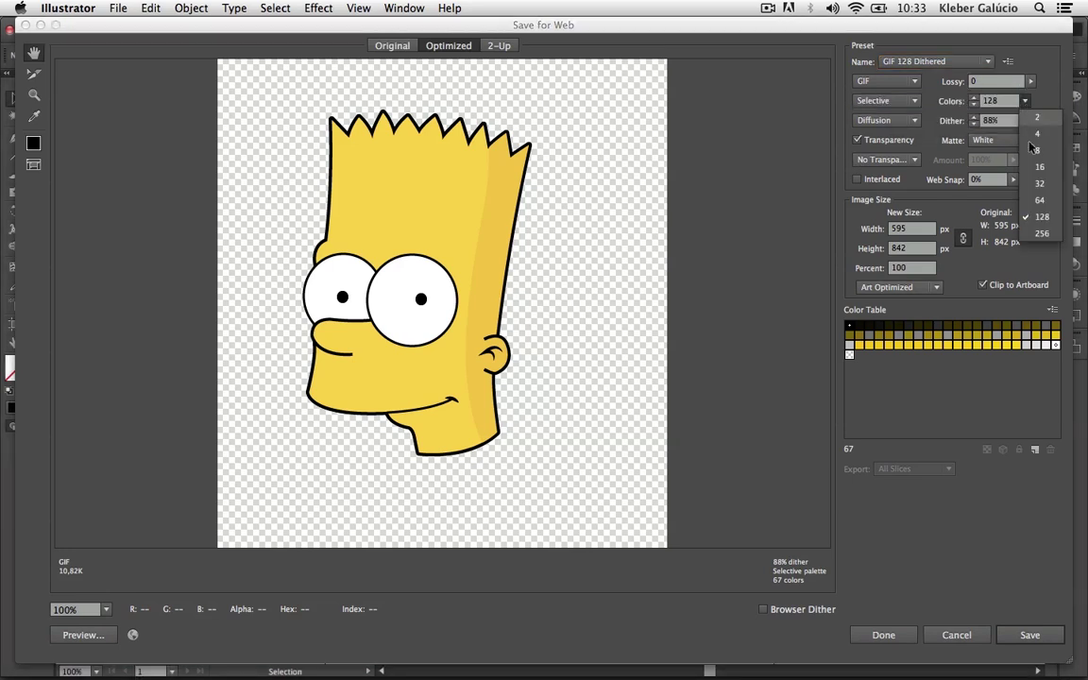
left_click(1042, 234)
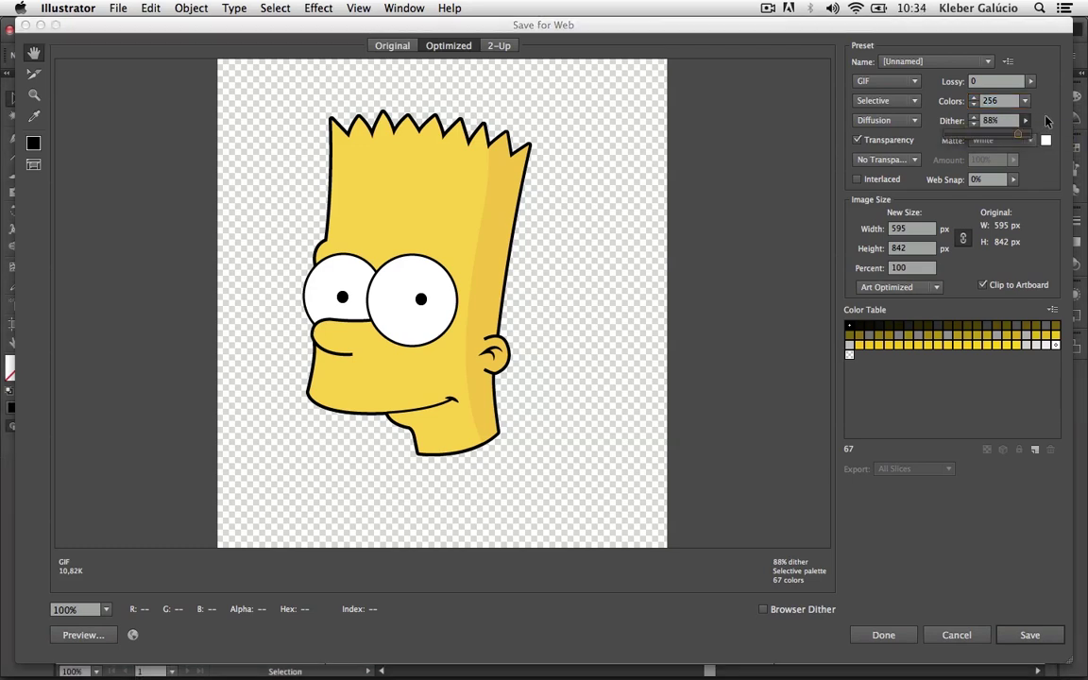
left_click_drag(1025, 123, 1030, 138)
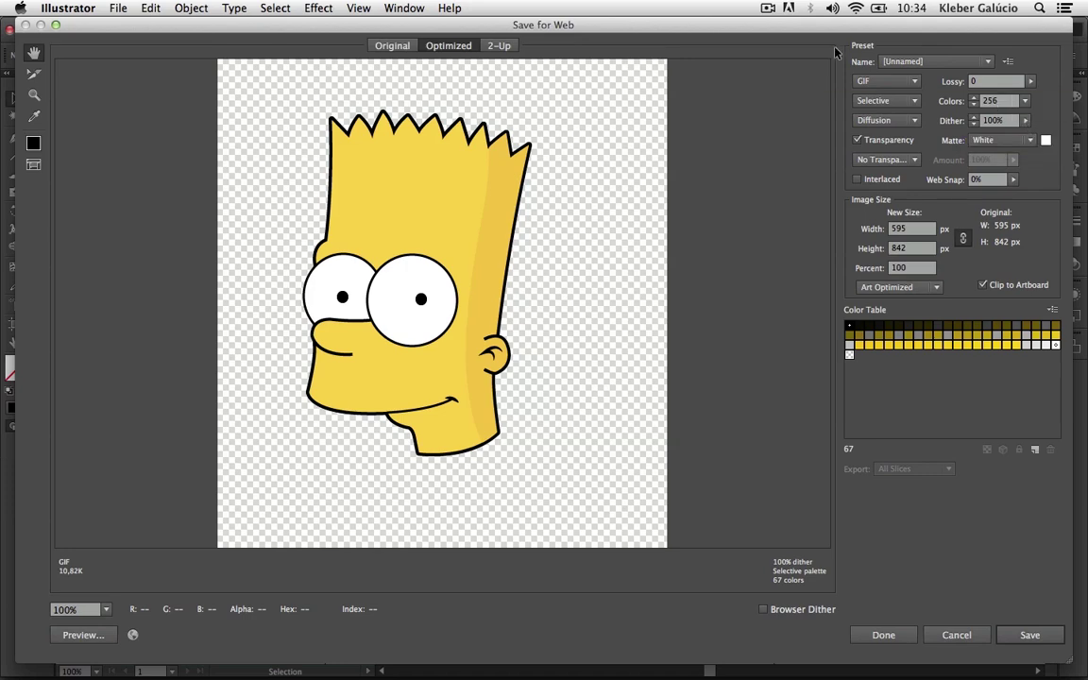
Step: Compare the original artwork with the optimized GIF side by side in the 2-Up view
left_click(499, 46)
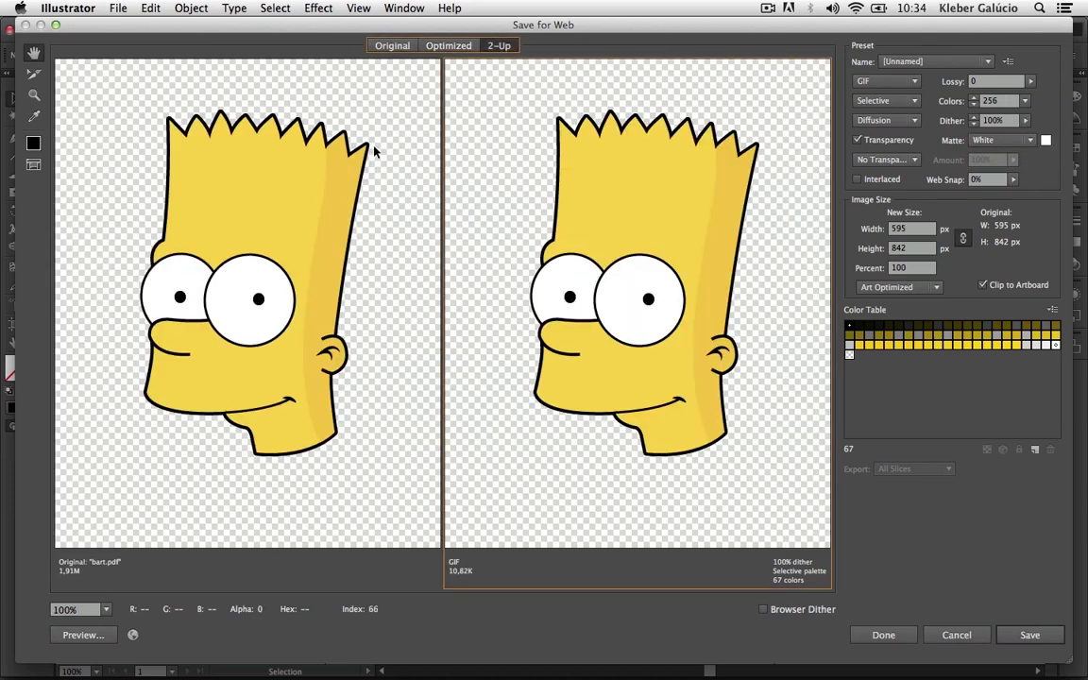
left_click(362, 243)
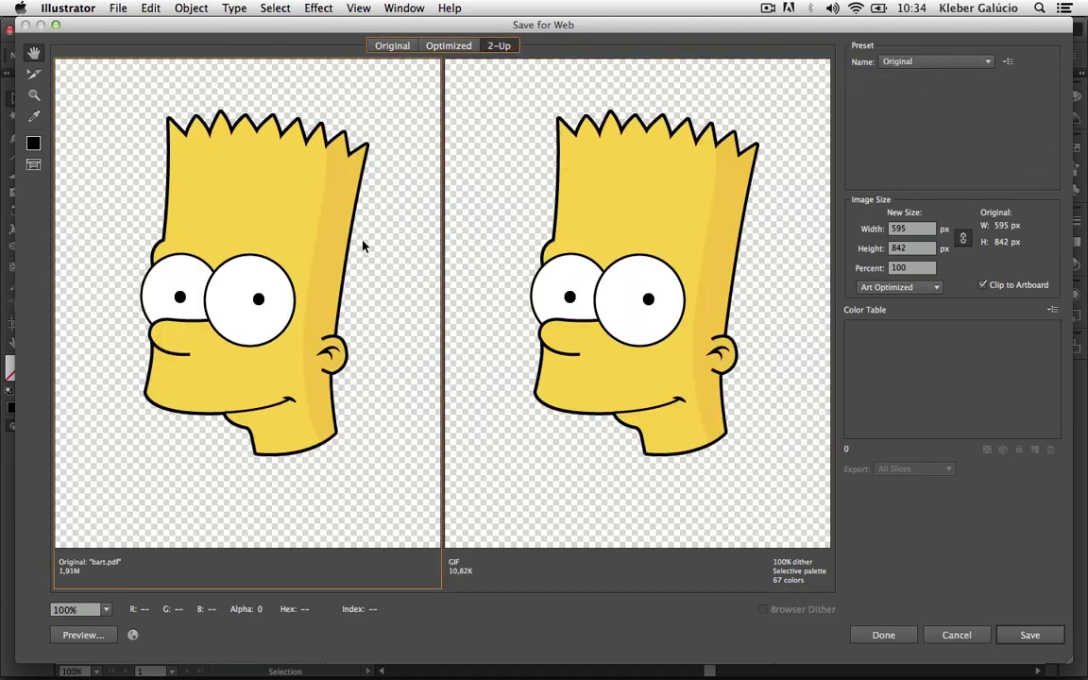
left_click(506, 192)
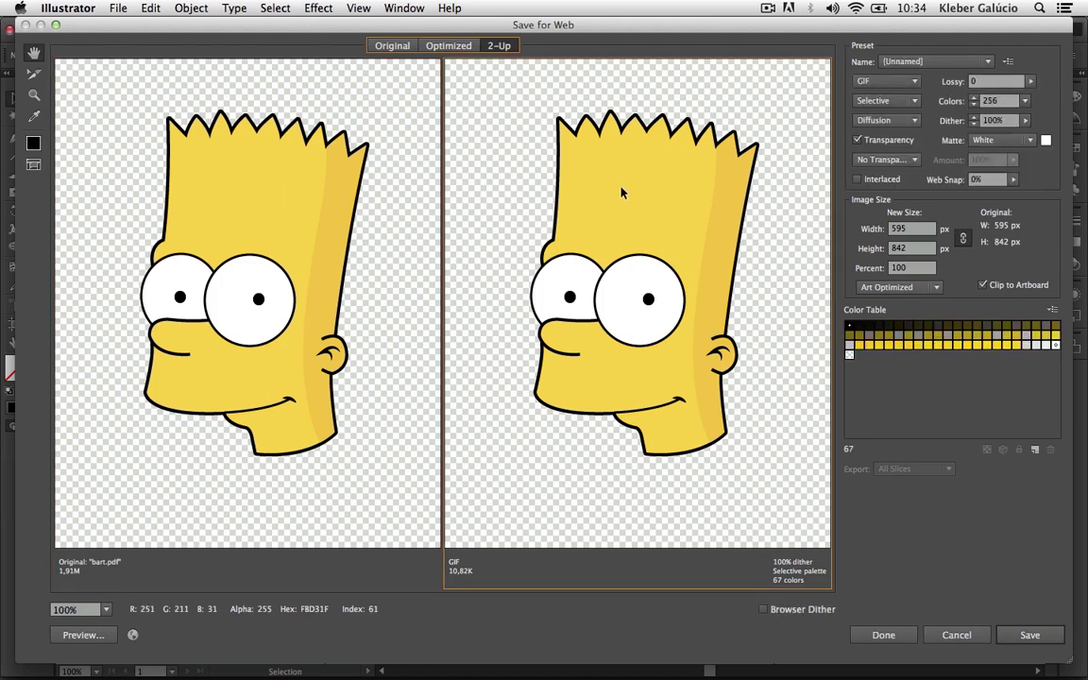
Step: Try the GIF with 2, 4 and 8 colors against the original, and settle on 16 colors
left_click(1024, 100)
left_click(1037, 125)
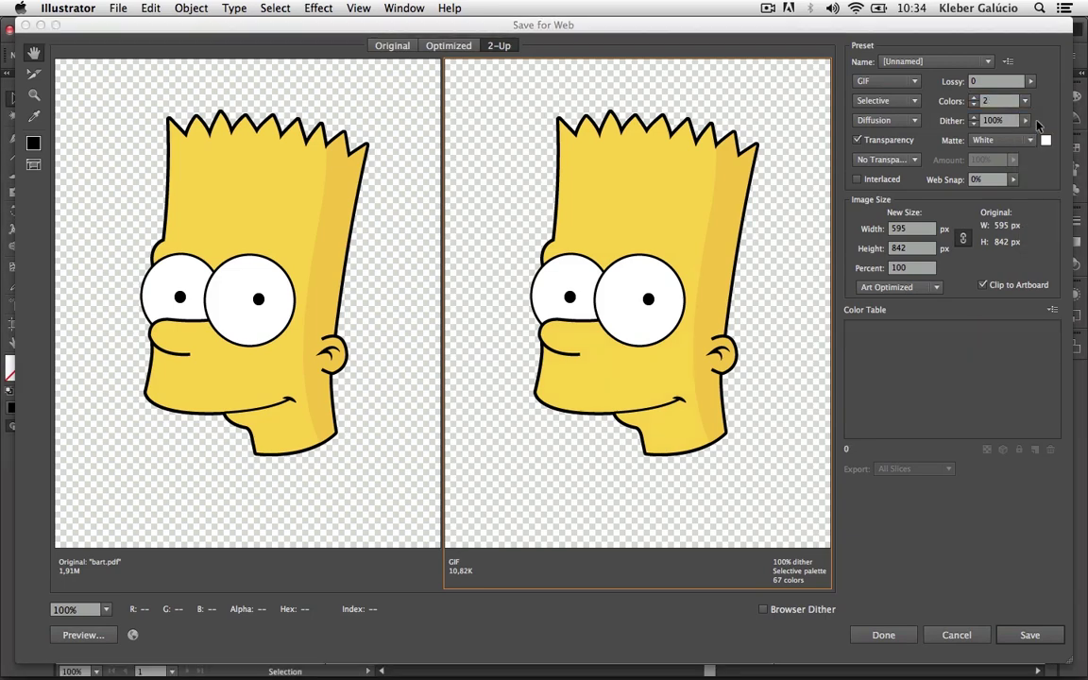
left_click(1024, 100)
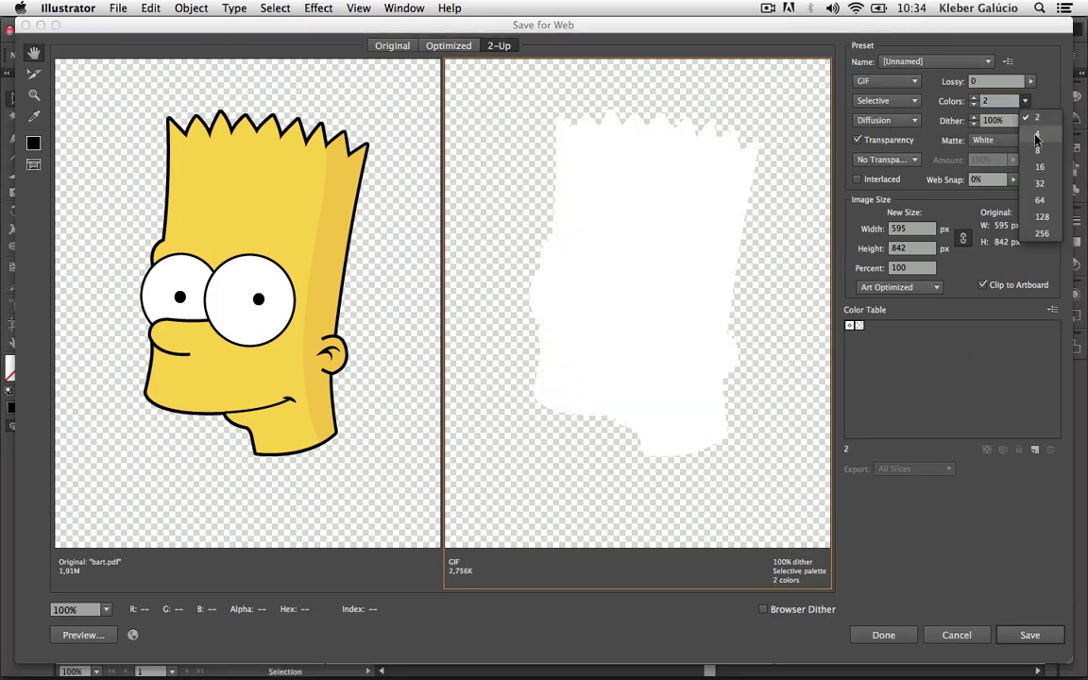
left_click(1037, 134)
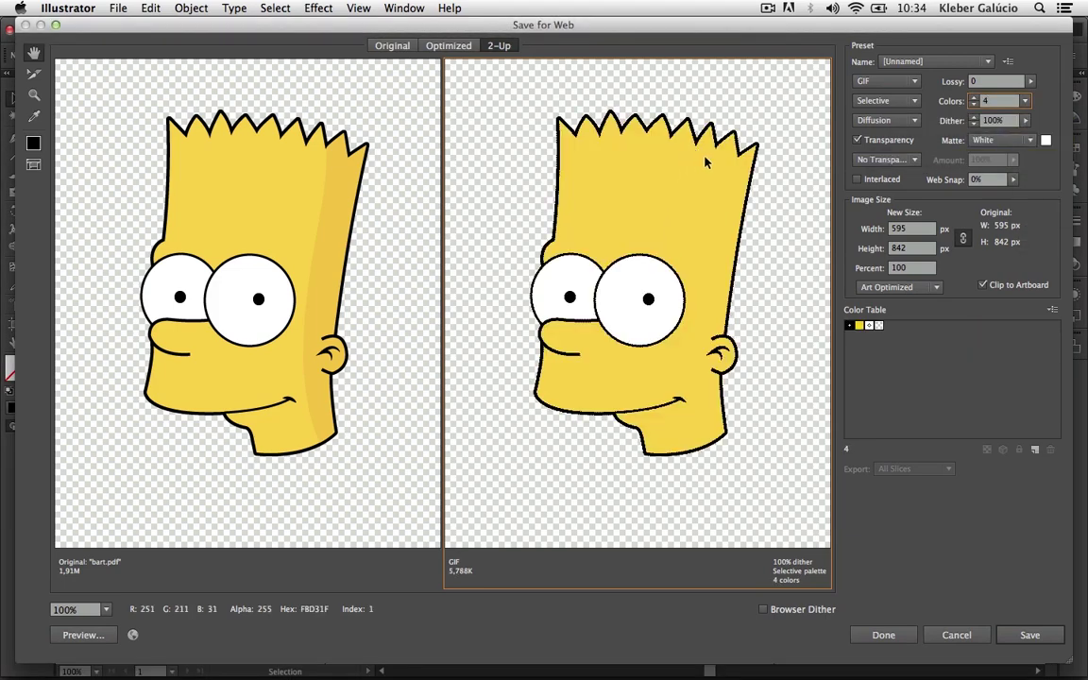
left_click(1025, 101)
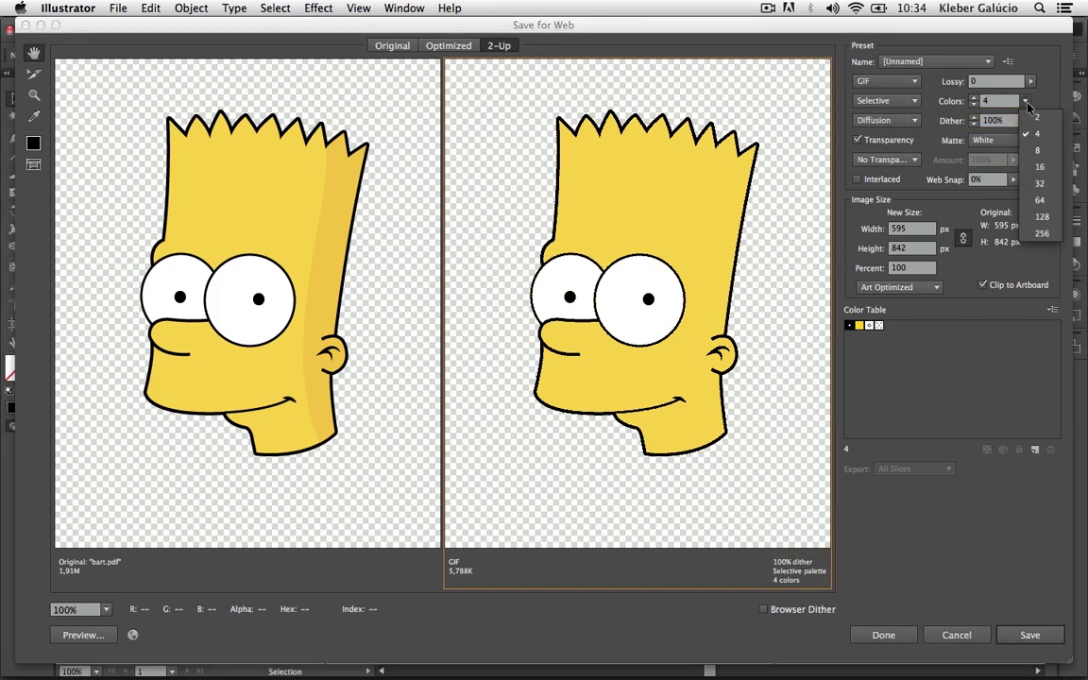
left_click(1038, 150)
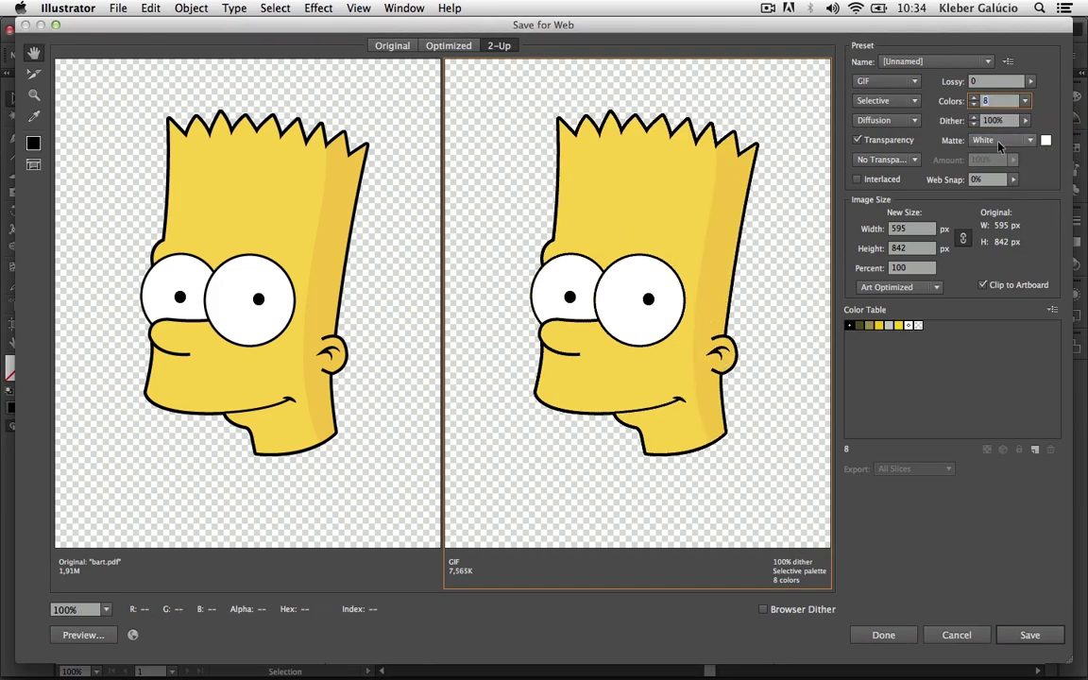
left_click(1026, 101)
left_click(1037, 165)
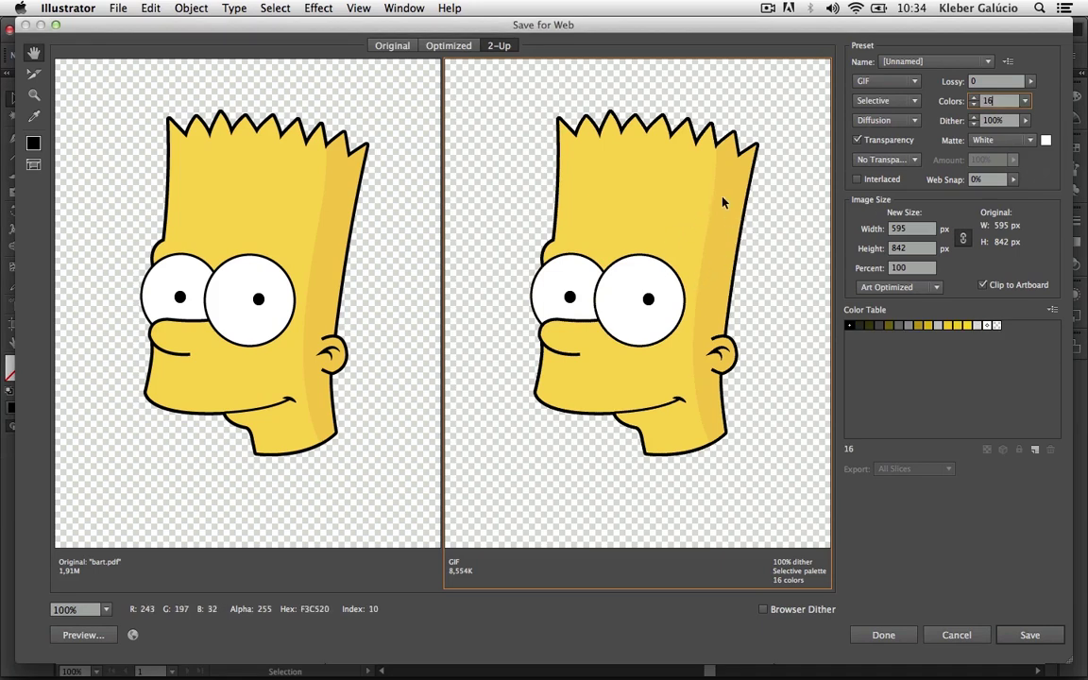
Step: Lower the GIF's dither to 0% and reopen the dither setting for another adjustment
left_click(1026, 120)
left_click_drag(1027, 135, 906, 138)
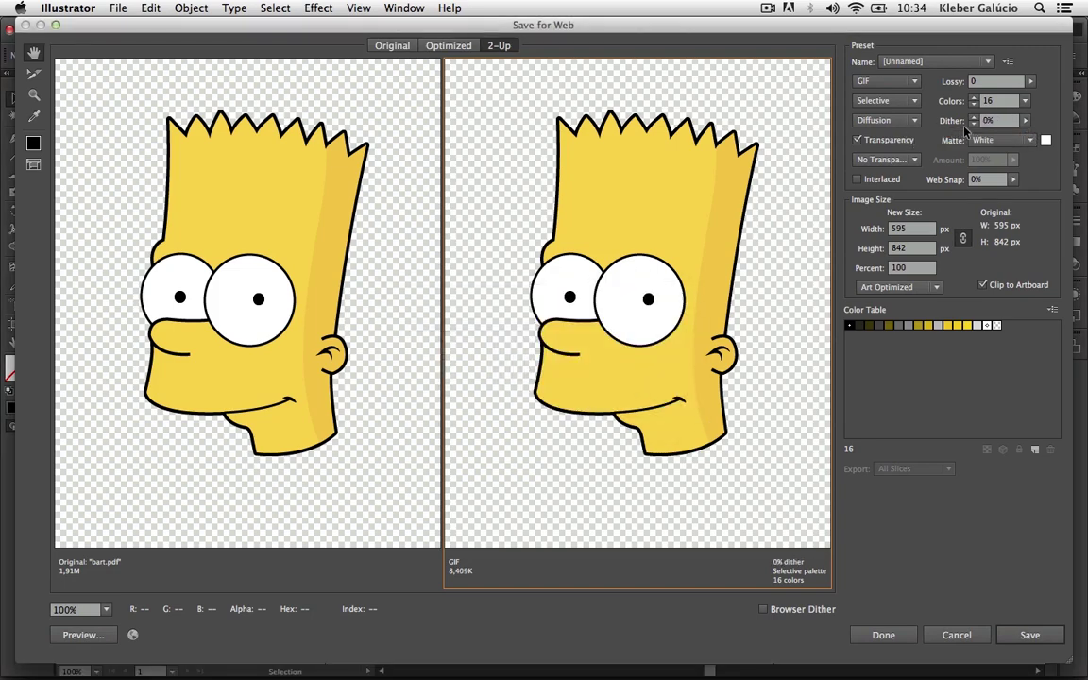
left_click_drag(1025, 120, 1052, 142)
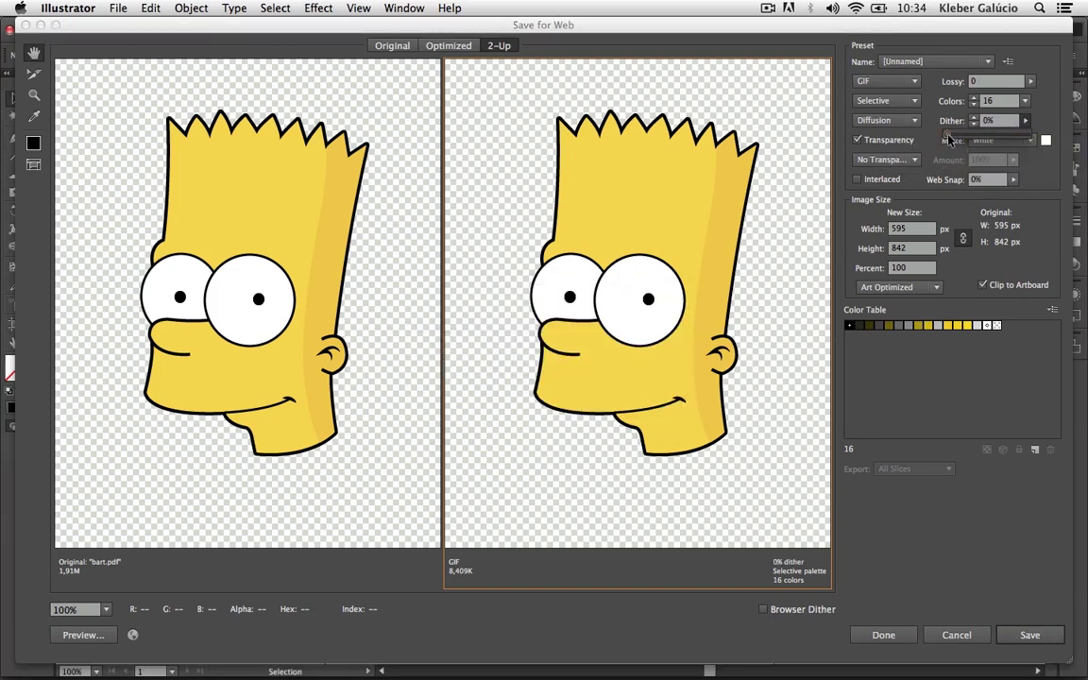